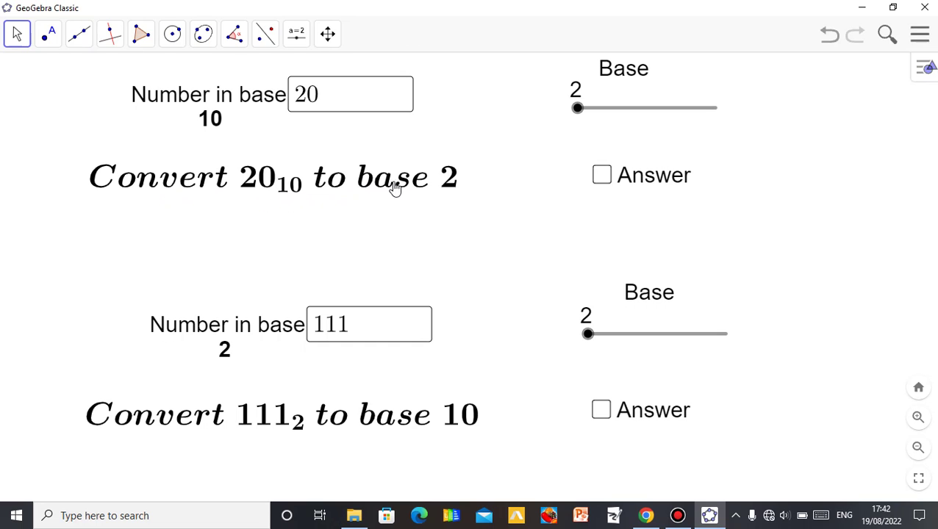
# - Set the target base of the upper conversion to 6
pyautogui.click(576, 109)
pyautogui.press('Right')
pyautogui.press('Right')
pyautogui.press('Right')
pyautogui.press('Right')
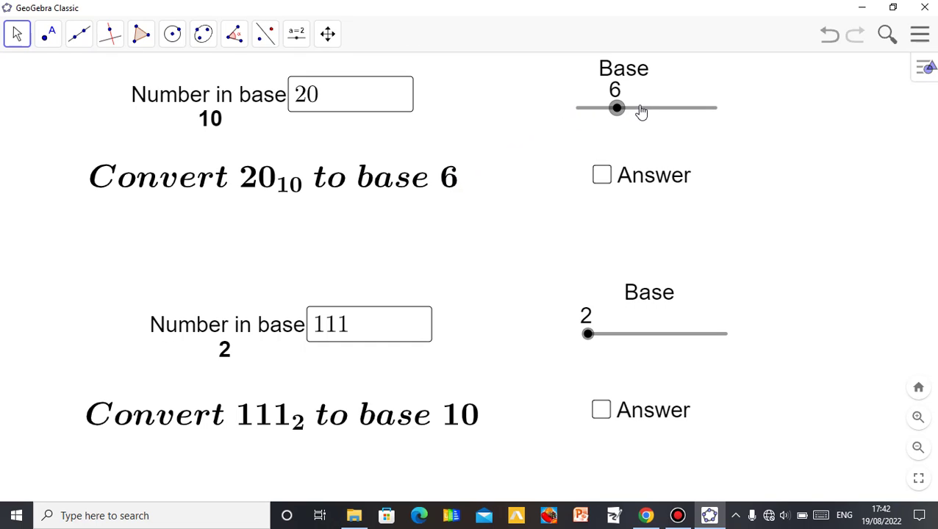
# - Return the upper conversion's target base to 2
pyautogui.click(608, 111)
pyautogui.press('Left')
pyautogui.press('Left')
pyautogui.press('Left')
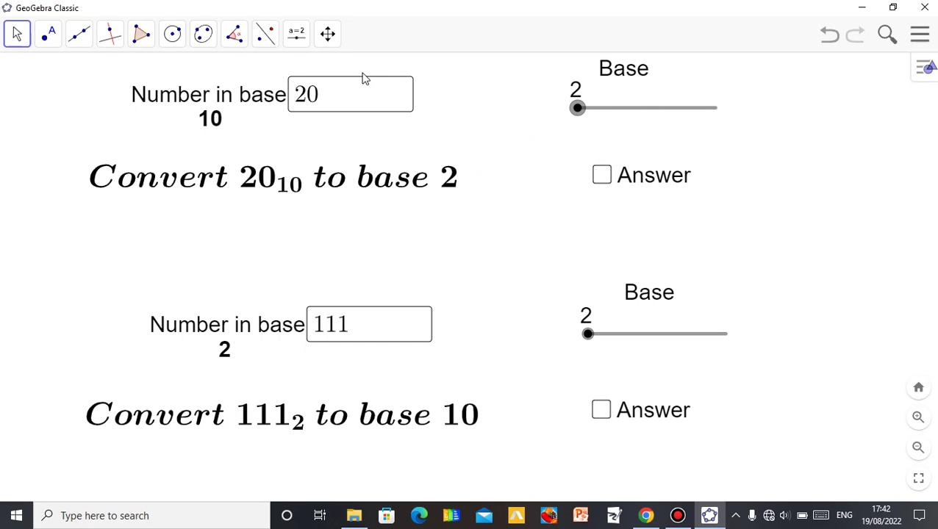
# - Set the base-10 number of the upper conversion to 56
pyautogui.click(367, 100)
pyautogui.press('BackSpace')
pyautogui.press('BackSpace')
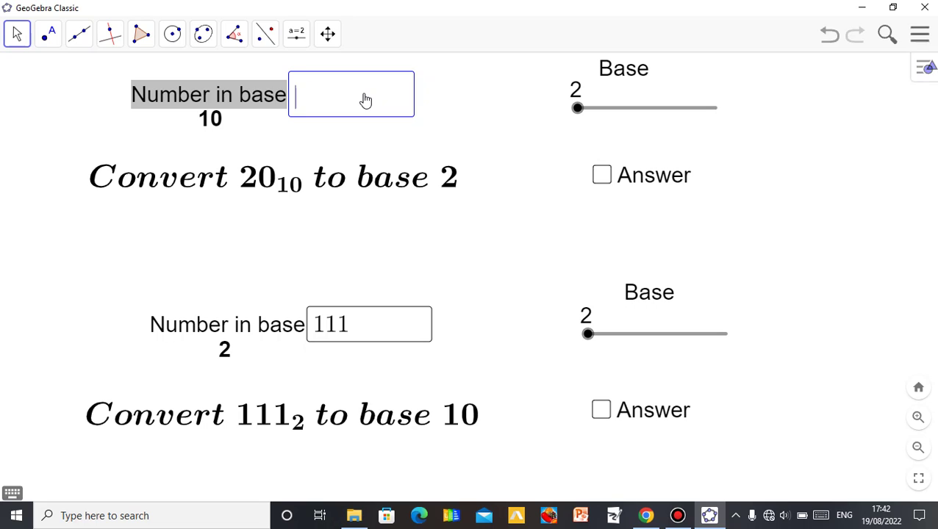
pyautogui.write('56')
pyautogui.click(454, 123)
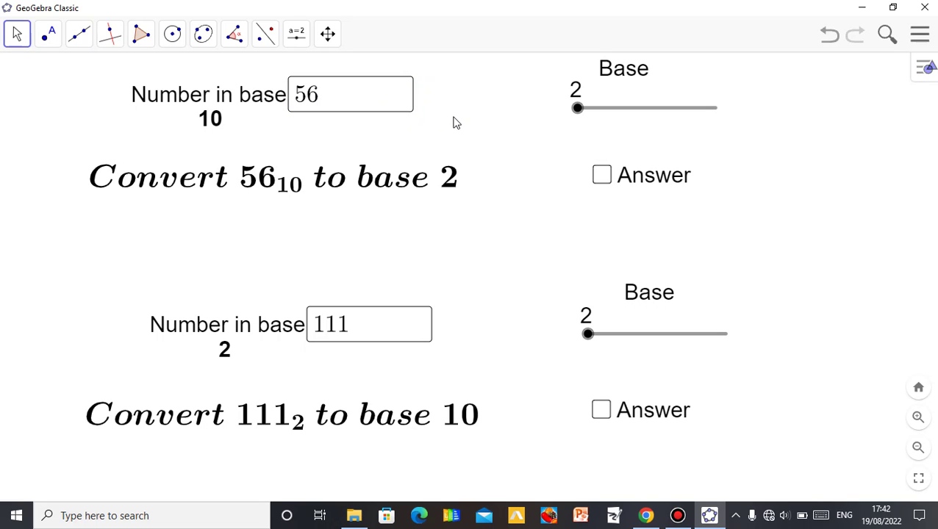
pyautogui.click(327, 112)
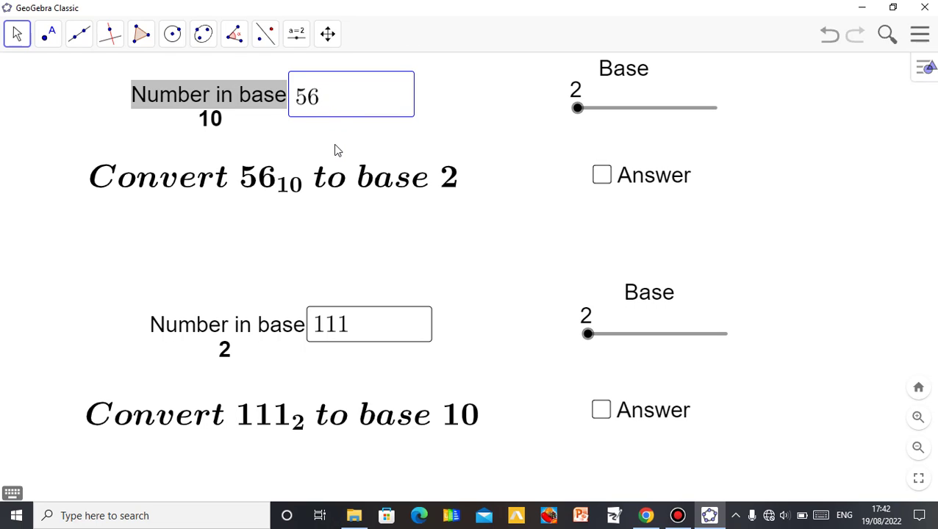
pyautogui.click(452, 133)
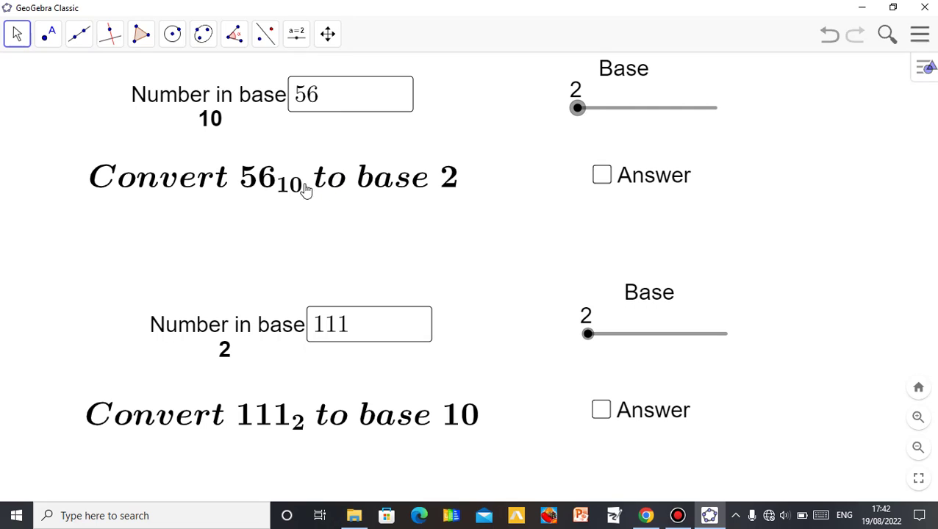
# - Raise the target base for converting 56 to 9
pyautogui.click(593, 107)
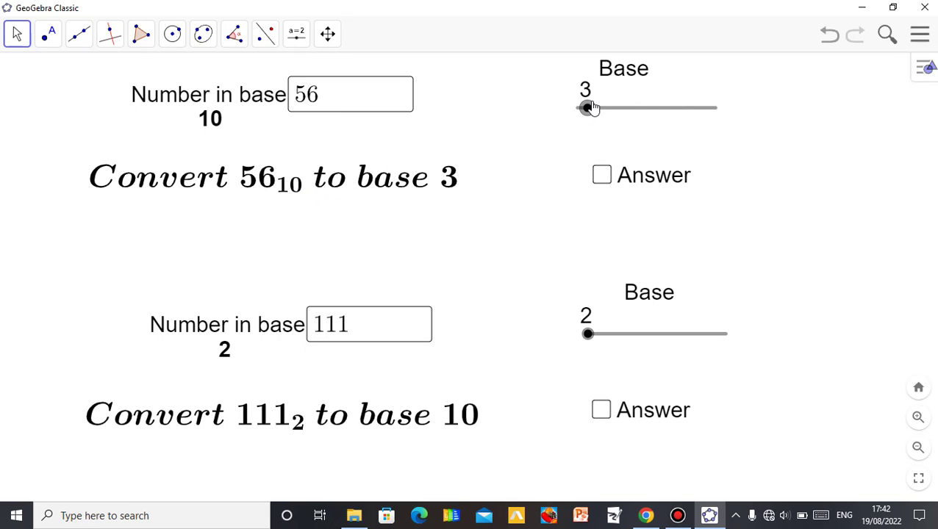
pyautogui.click(599, 117)
pyautogui.press('Right')
pyautogui.press('Right')
pyautogui.press('Right')
pyautogui.press('Right')
pyautogui.press('Right')
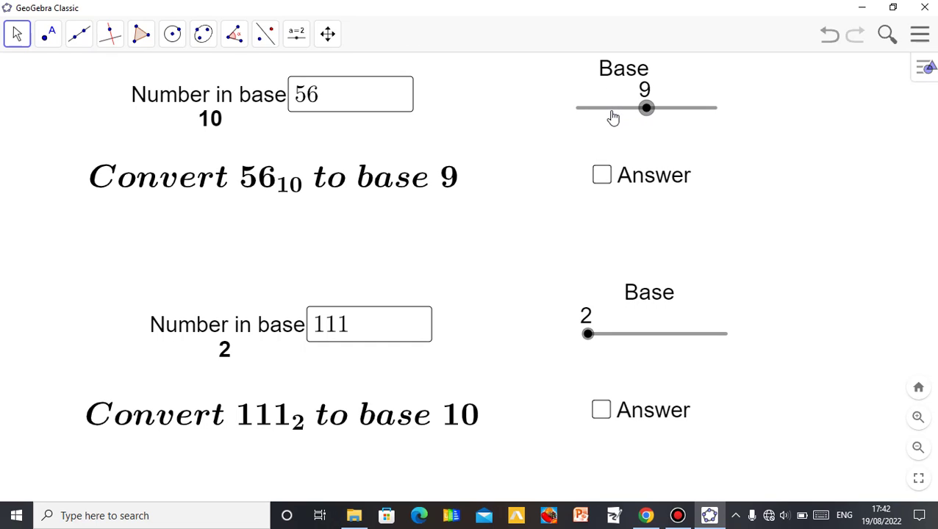
# - Lower the target base for converting 56 back to 2
pyautogui.press('Left')
pyautogui.press('Left')
pyautogui.press('Left')
pyautogui.press('Left')
pyautogui.press('Left')
pyautogui.press('Left')
pyautogui.press('Left')
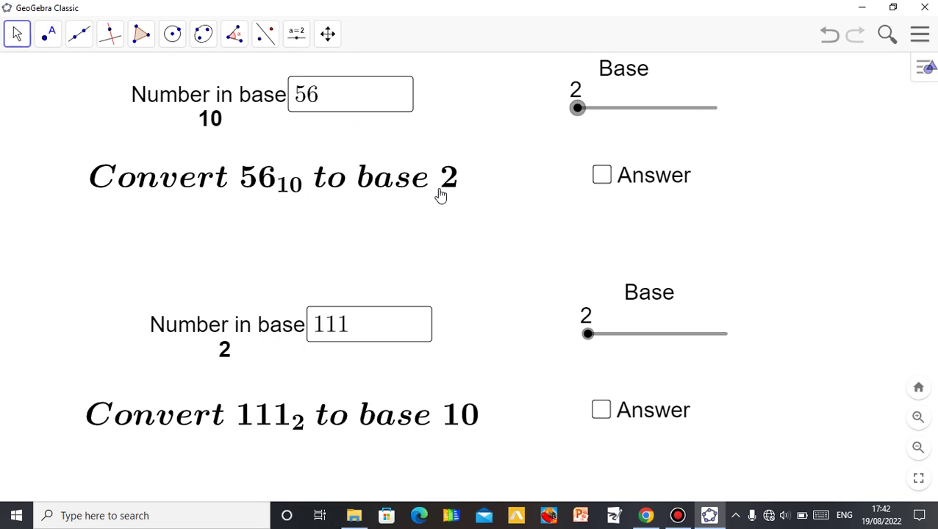
# - Show the answer for converting 56 to base 2, hide it and show it again
pyautogui.click(602, 178)
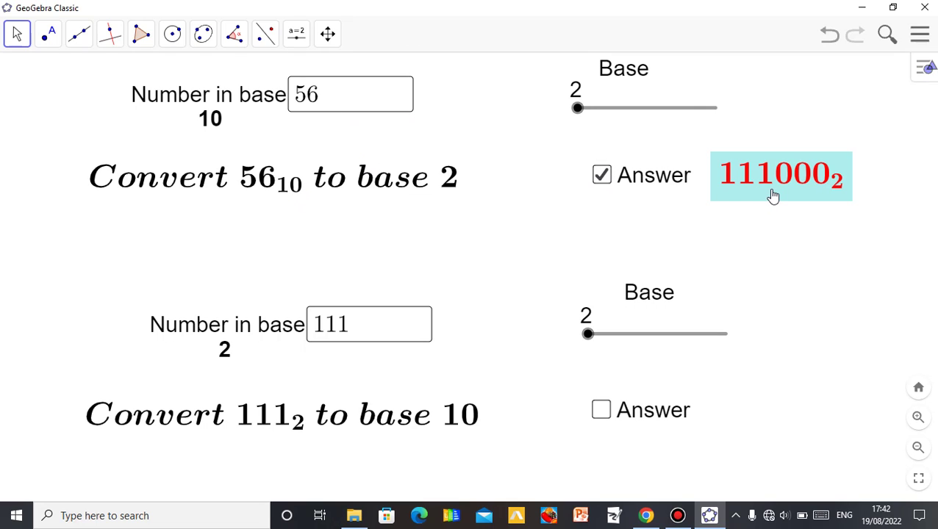
pyautogui.click(604, 178)
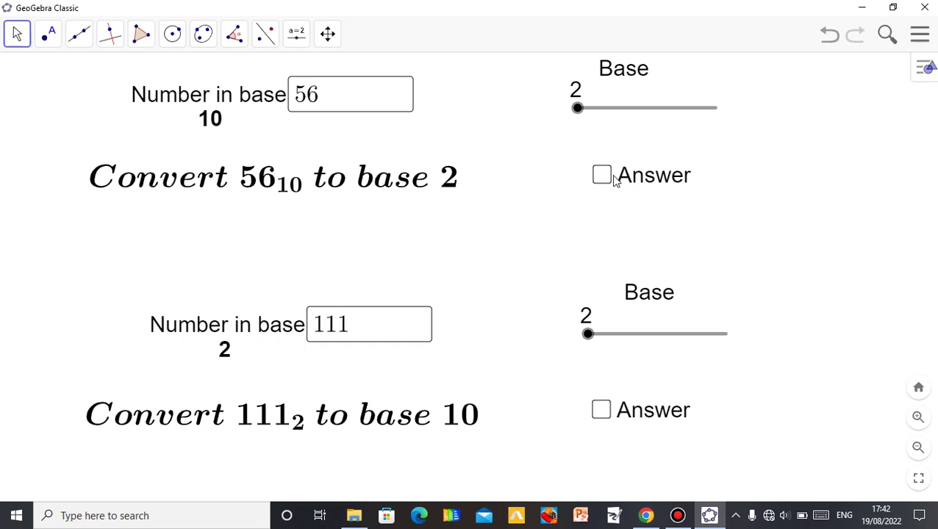
pyautogui.click(603, 177)
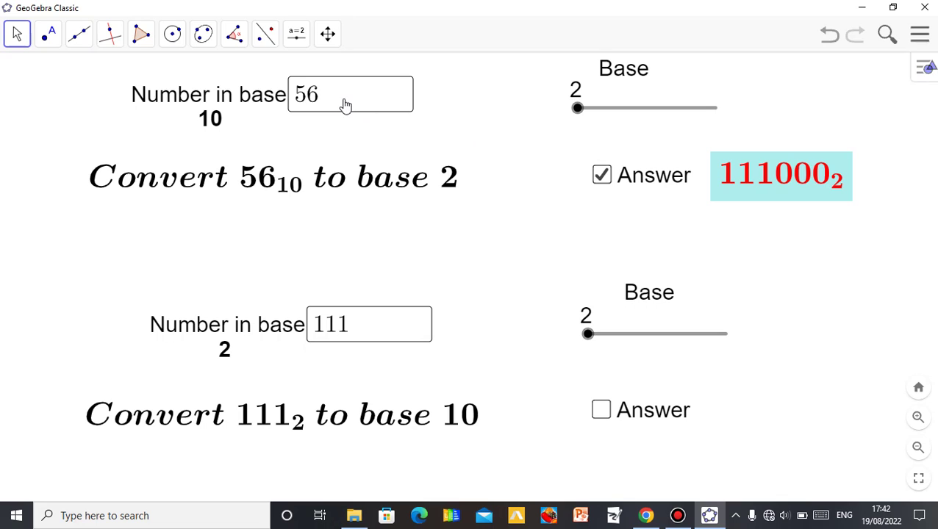
# - Change the base-10 number of the upper conversion to 20, keeping its answer shown
pyautogui.click(322, 97)
pyautogui.press('BackSpace')
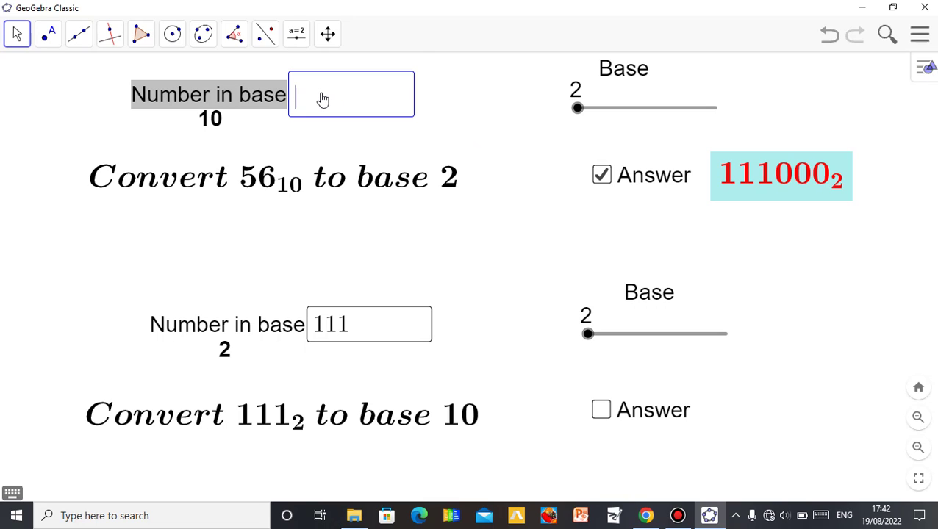
pyautogui.write('20')
pyautogui.press('Return')
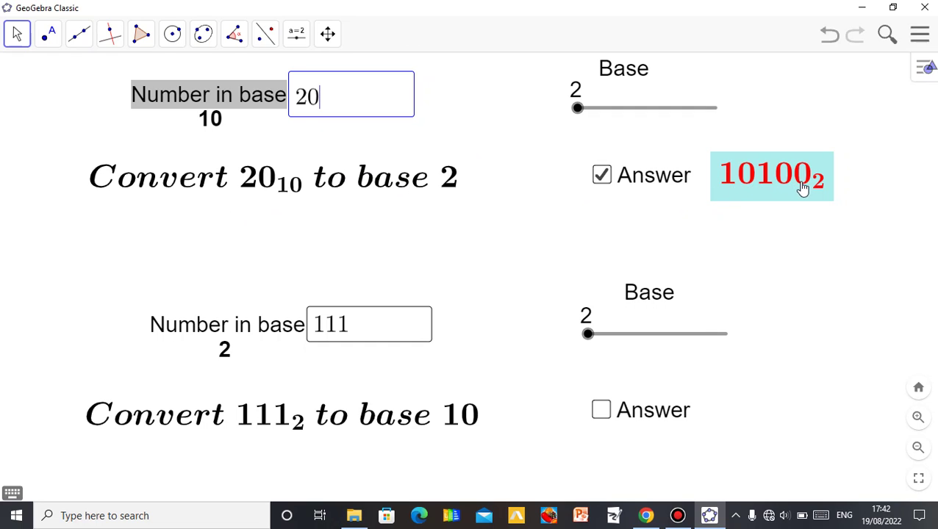
# - Change the base-10 number to 7, then hide its answer and show it again
pyautogui.press('BackSpace')
pyautogui.press('BackSpace')
pyautogui.write('7')
pyautogui.press('Return')
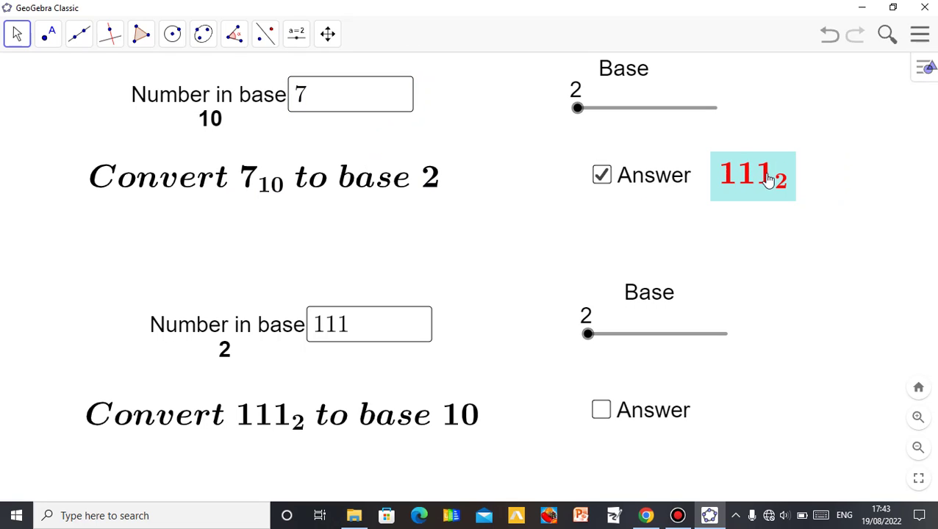
pyautogui.click(602, 175)
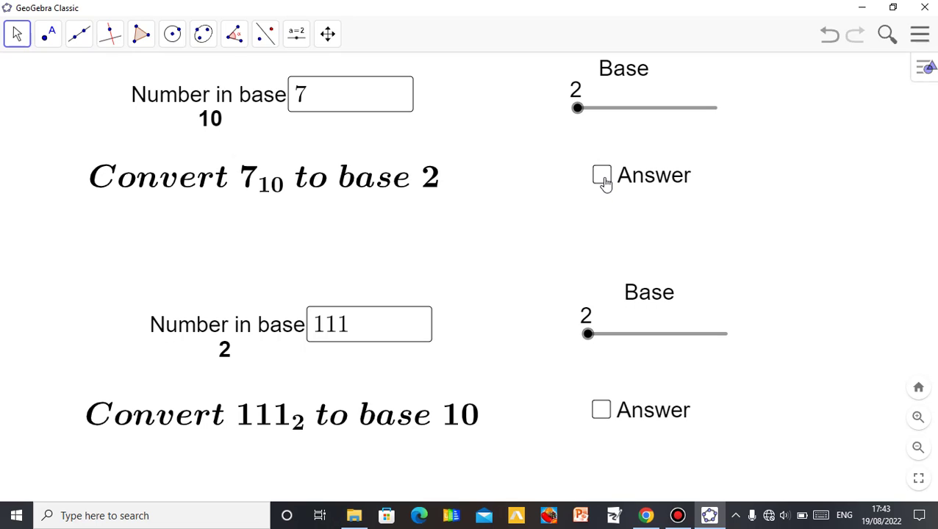
pyautogui.click(602, 180)
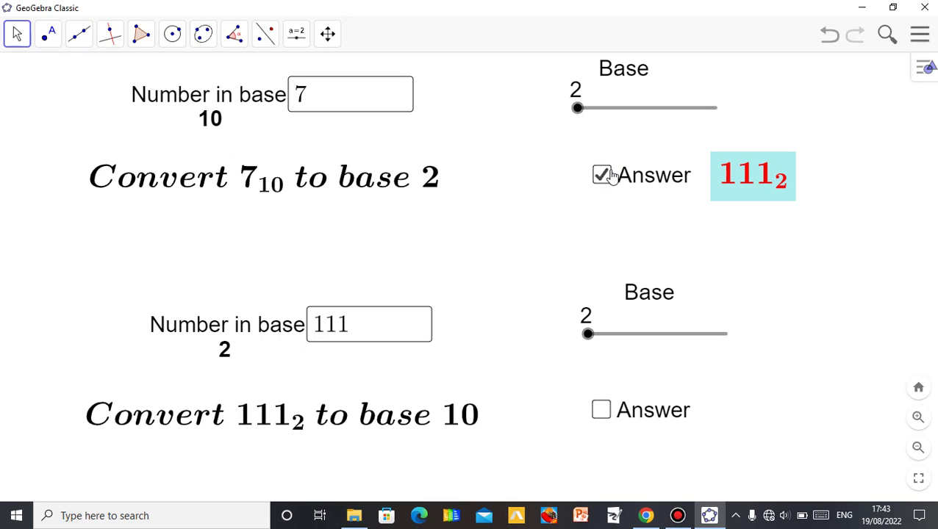
# - Raise the target base for converting 7 step by step through 3 and 4 to 5
pyautogui.click(577, 111)
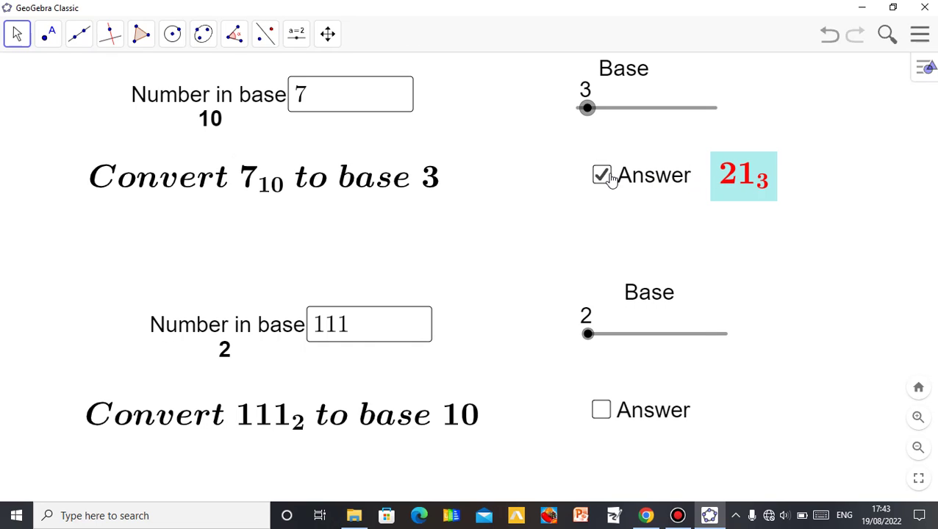
pyautogui.click(592, 110)
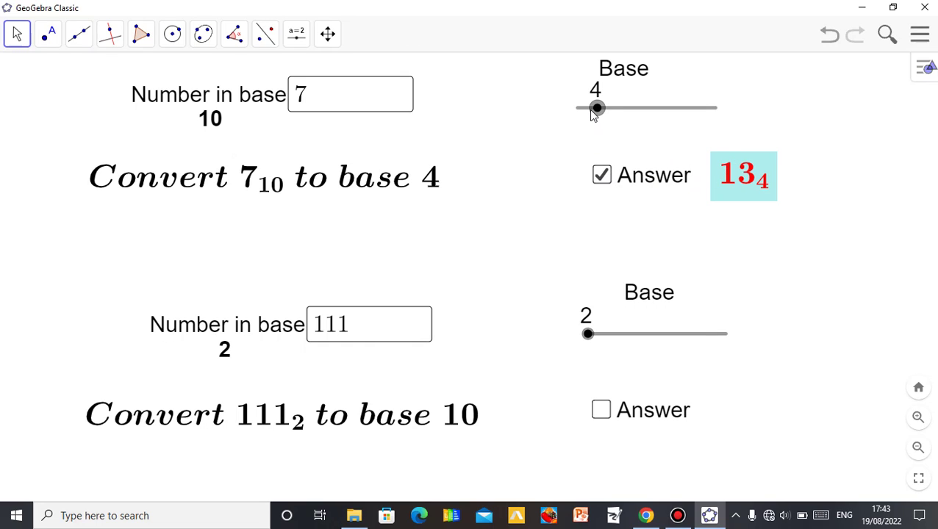
pyautogui.click(603, 112)
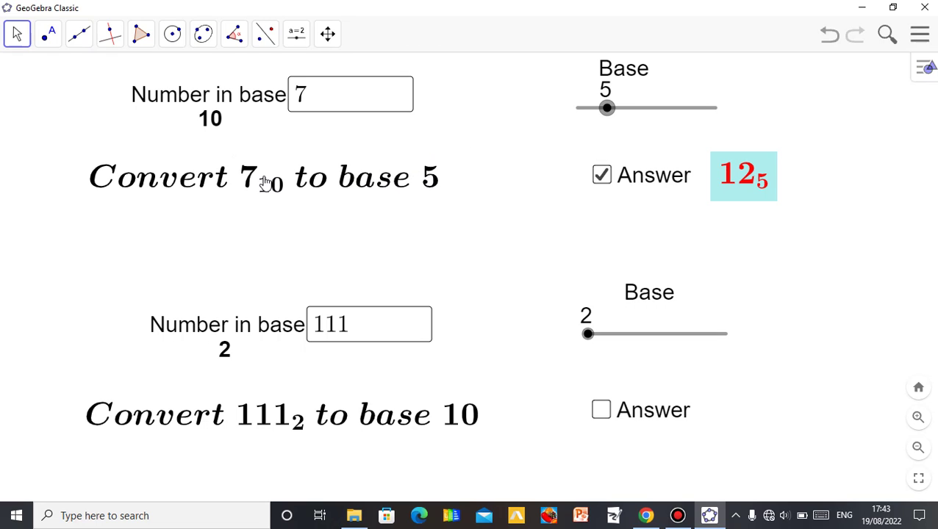
# - Return the target base for converting 7 to 2 and hide the answer
pyautogui.click(608, 109)
pyautogui.press('Left')
pyautogui.press('Left')
pyautogui.press('Left')
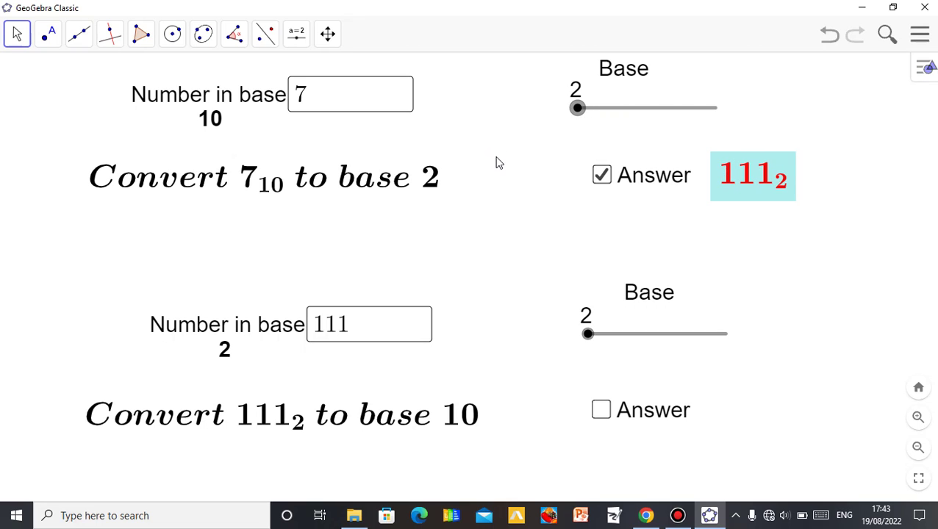
pyautogui.click(604, 178)
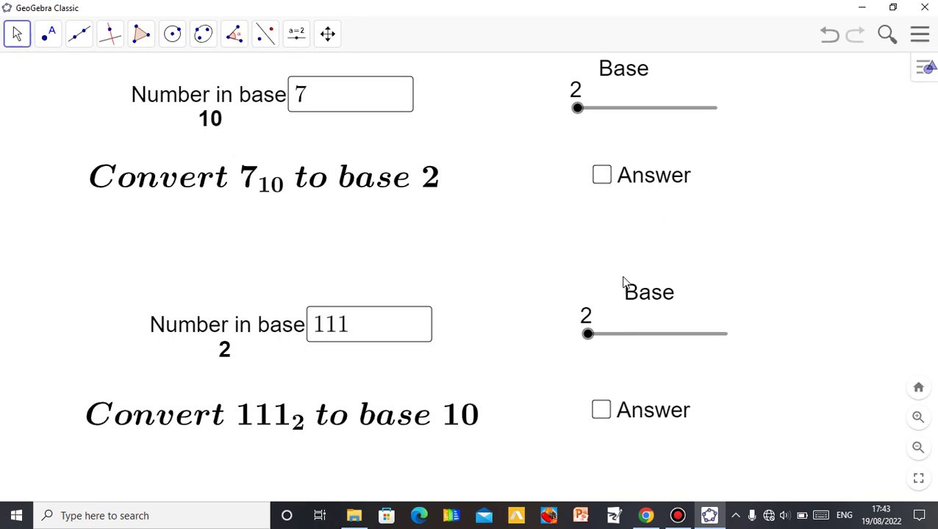
# - Raise the source base of the lower conversion, for the number 111, to 5
pyautogui.click(588, 334)
pyautogui.press('Right')
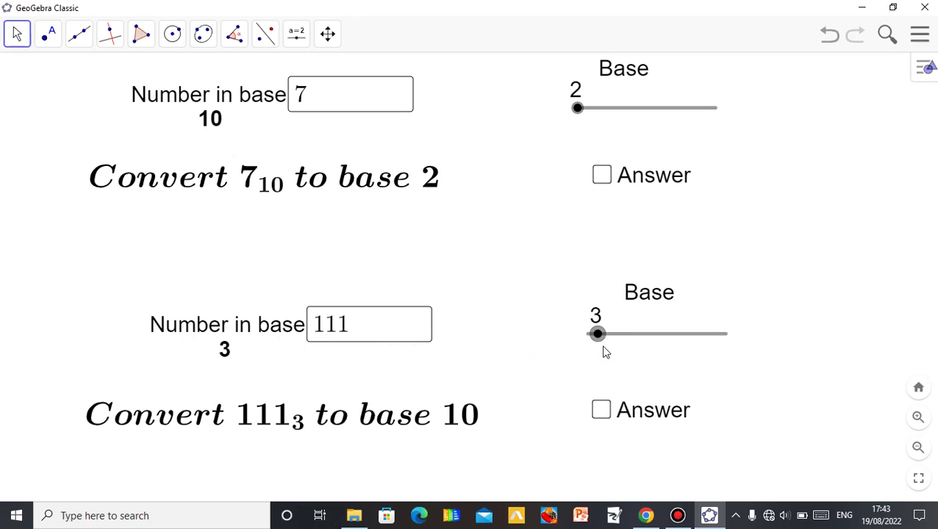
pyautogui.press('Right')
pyautogui.press('Right')
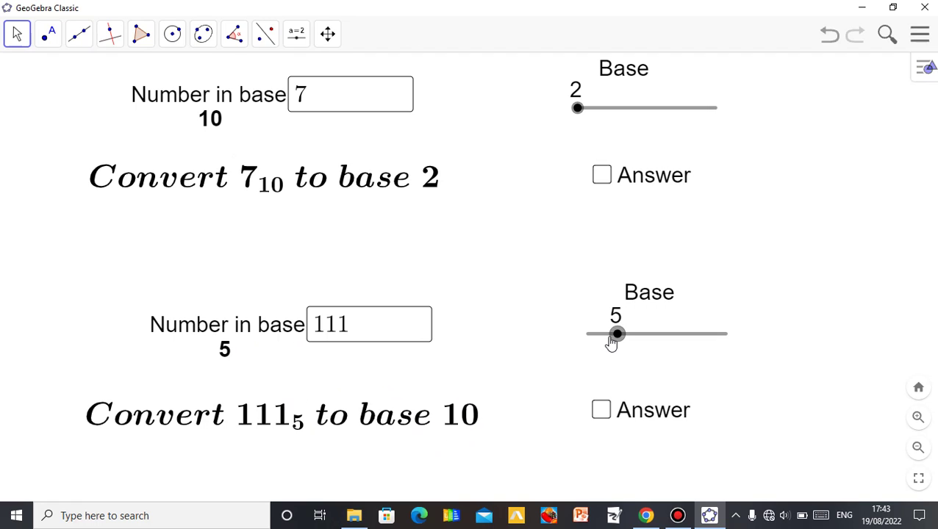
# - Return the source base of the number 111 to 2
pyautogui.press('Left')
pyautogui.press('Left')
pyautogui.press('Left')
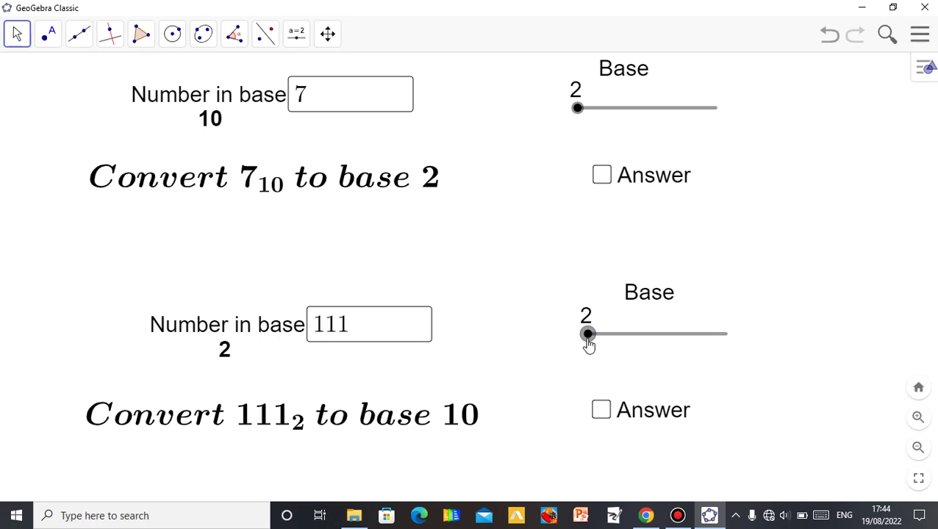
pyautogui.moveTo(588, 335); pyautogui.dragTo(590, 334)
# - Show the answers of the lower and upper conversions to compare them, and hide both again
pyautogui.click(601, 412)
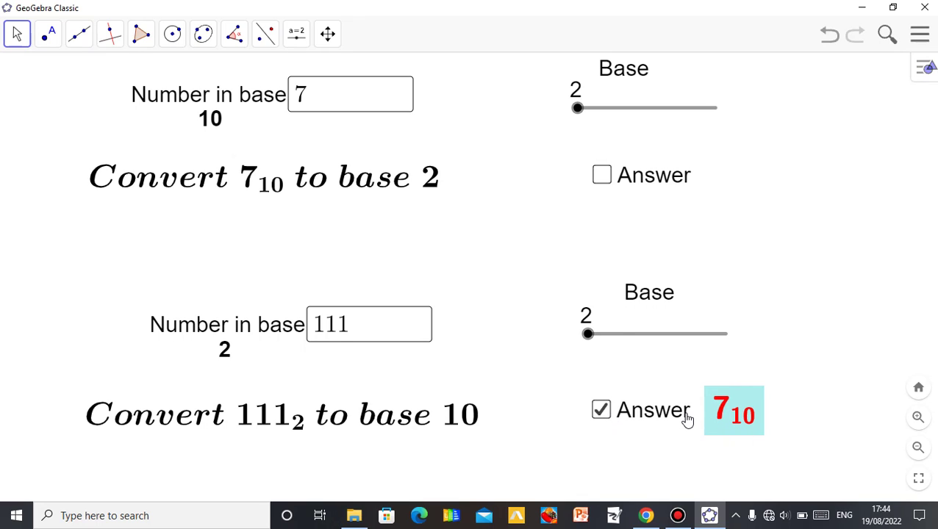
pyautogui.click(601, 174)
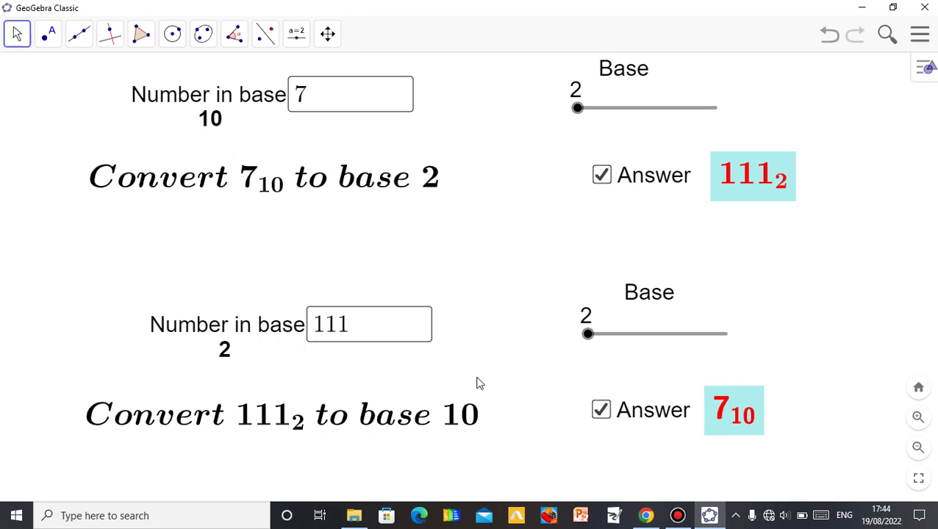
pyautogui.click(602, 177)
pyautogui.click(602, 412)
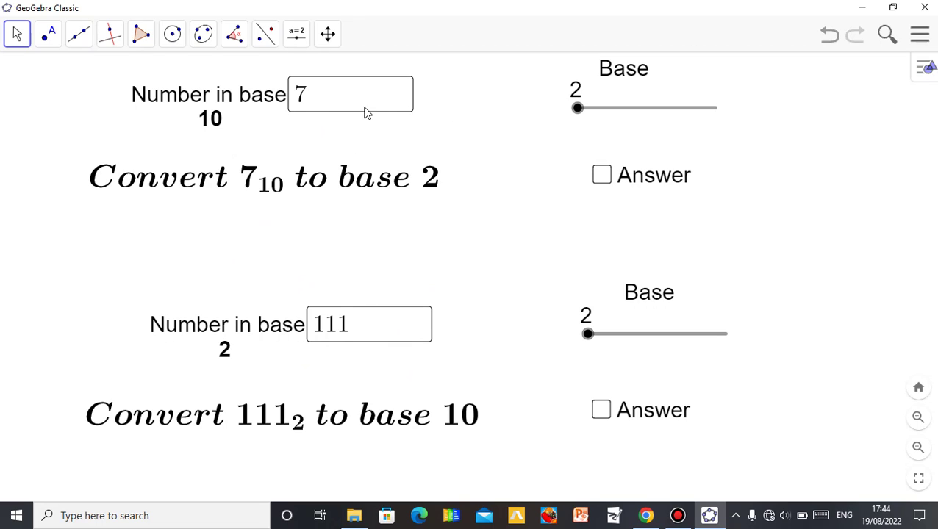
# - Set the base-10 number of the upper conversion to 14.176 and show its base-2 answer
pyautogui.click(338, 96)
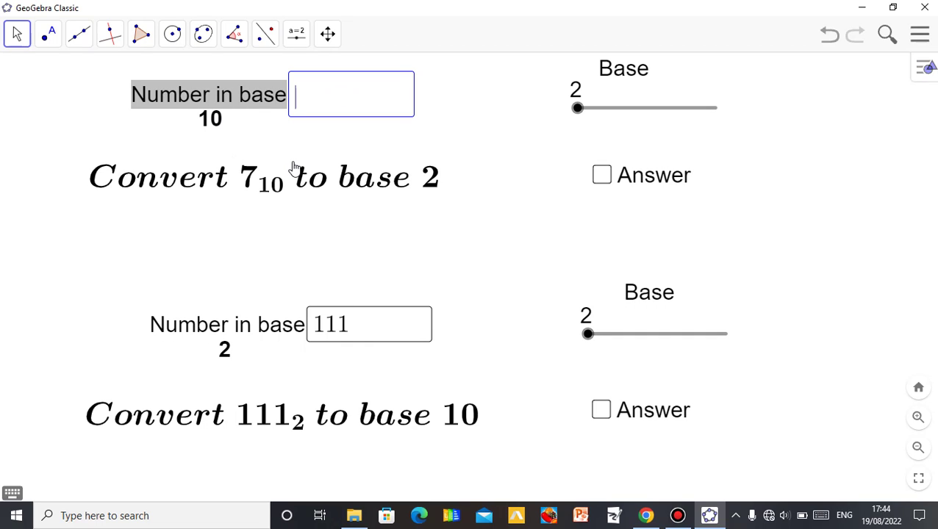
pyautogui.write('14.176')
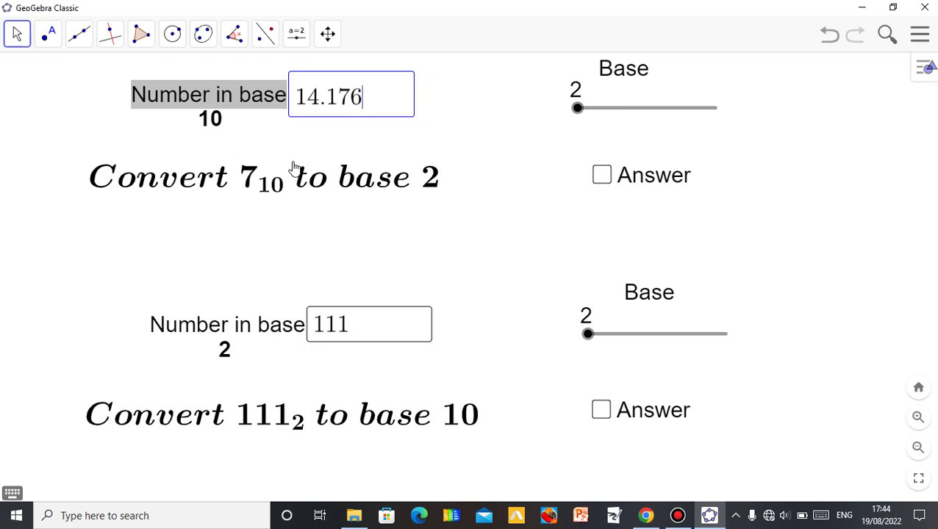
pyautogui.press('Return')
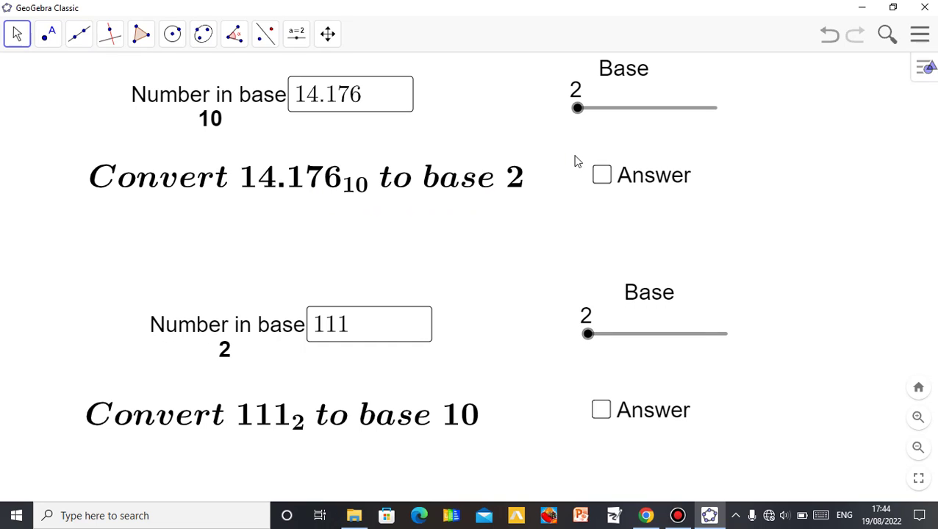
pyautogui.click(601, 179)
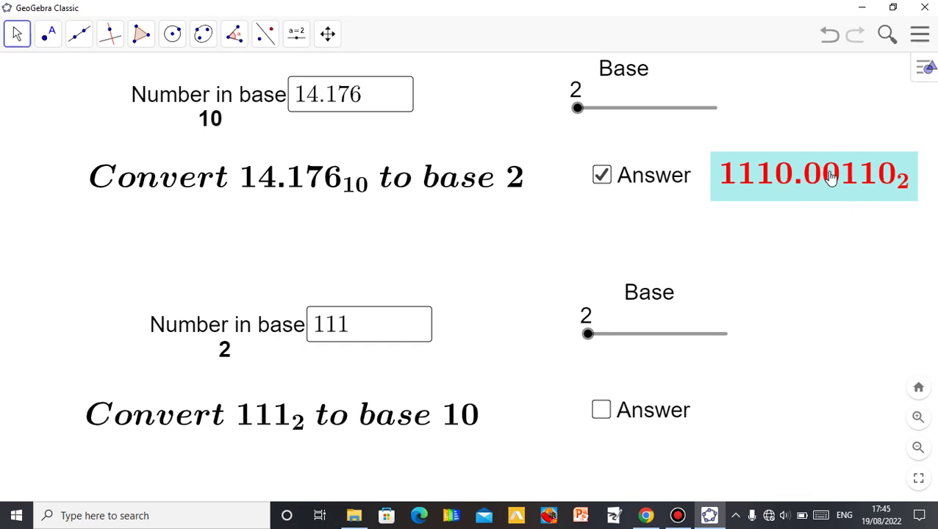
# - Review the decimal-place rounding options in the global settings without changing the rounding
pyautogui.click(921, 36)
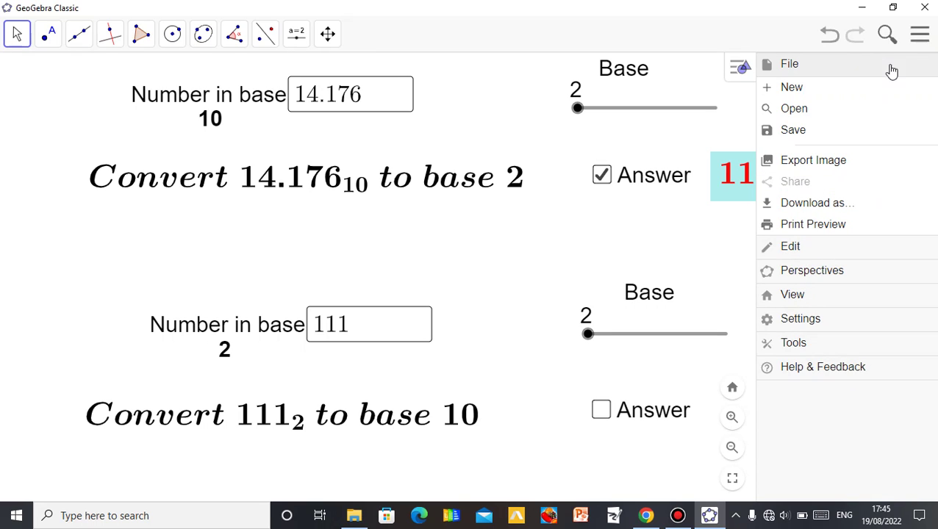
pyautogui.click(924, 40)
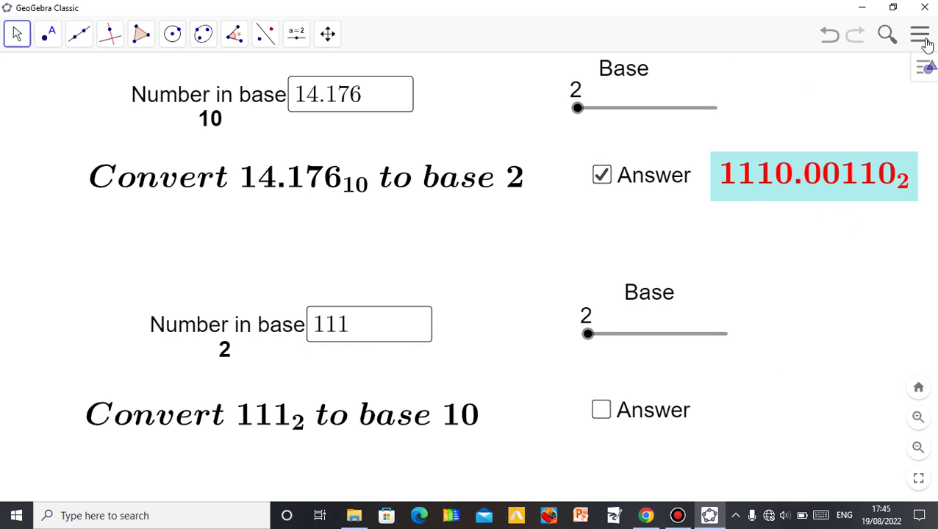
pyautogui.click(925, 41)
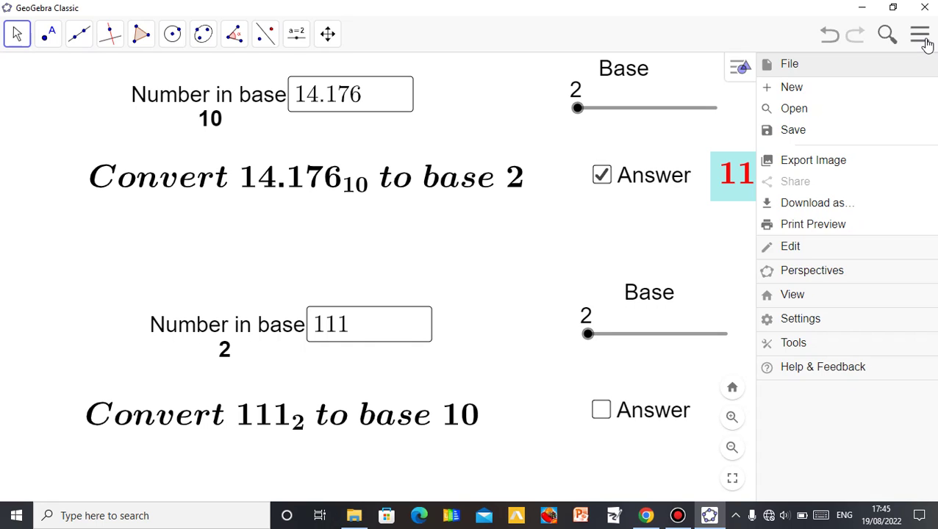
pyautogui.click(803, 318)
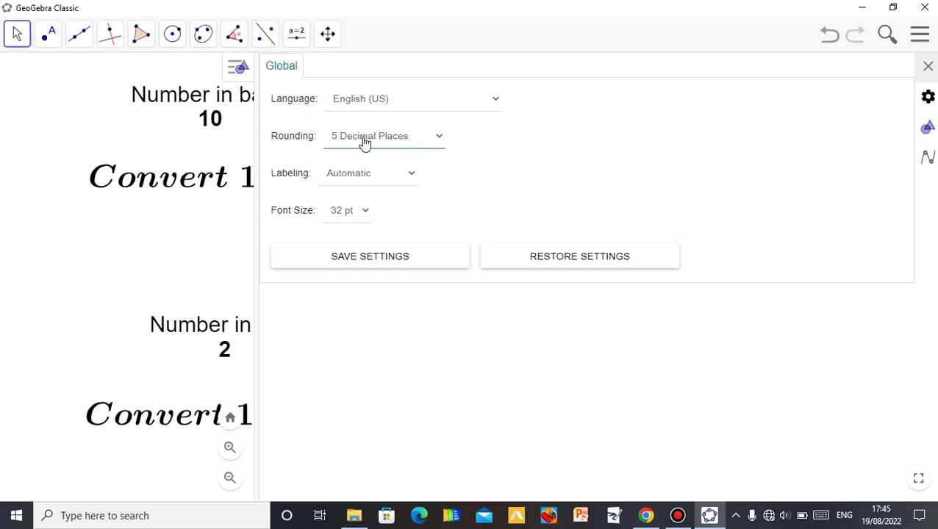
pyautogui.click(438, 143)
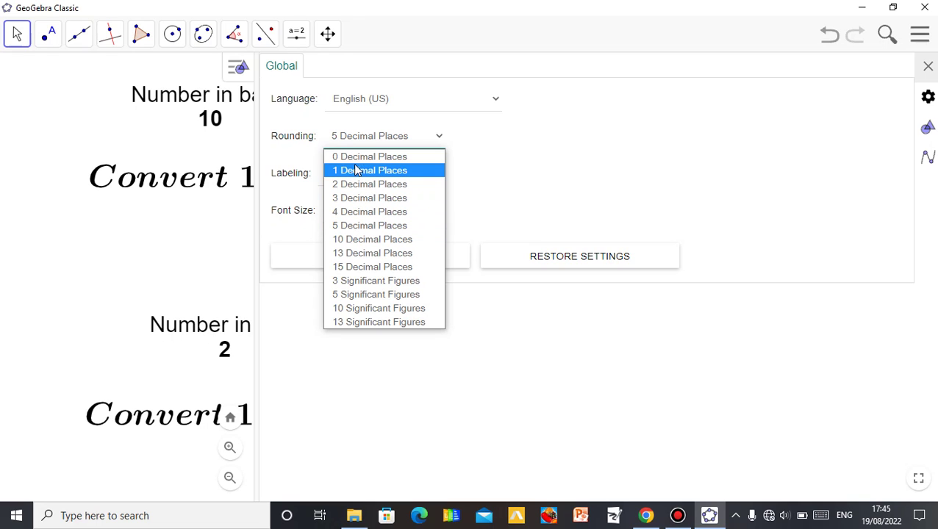
pyautogui.click(440, 139)
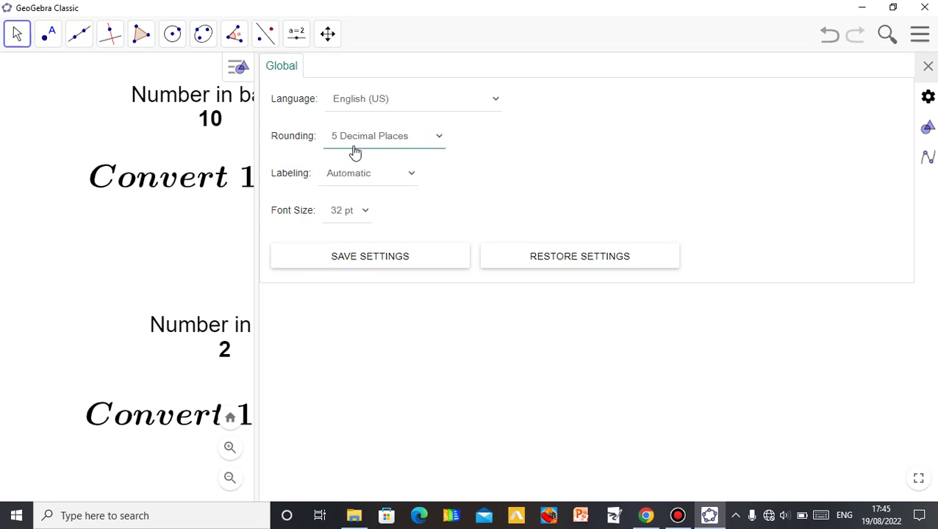
pyautogui.click(928, 68)
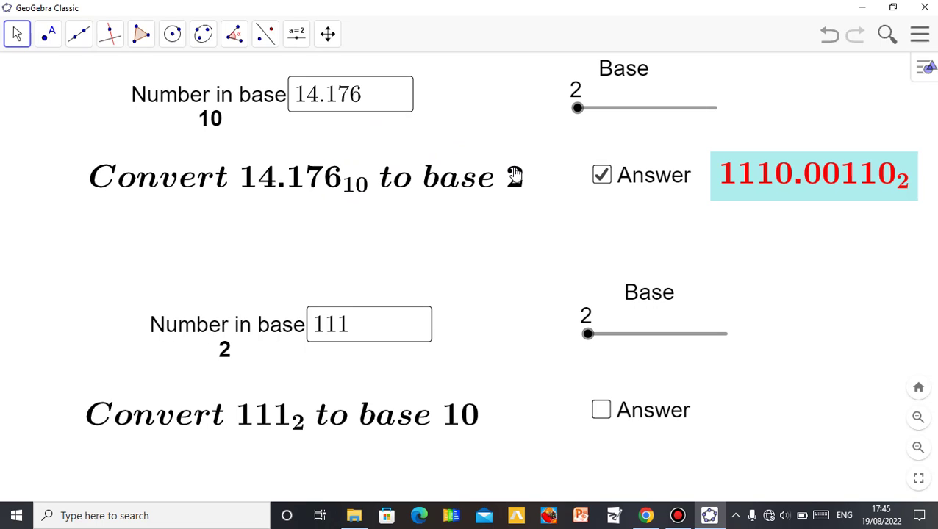
# - Raise the target base of the upper conversion, for the number 14.176, to 5 and hide its answer
pyautogui.click(578, 108)
pyautogui.press('Right')
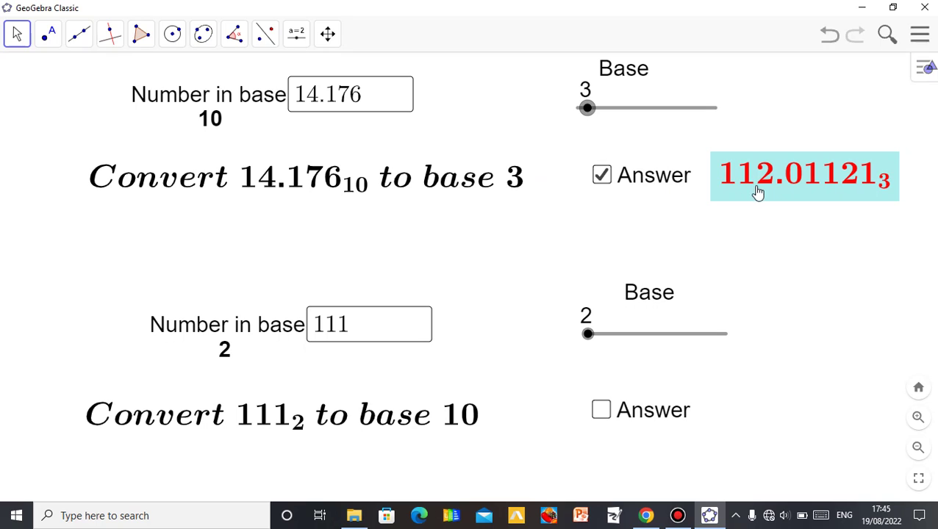
pyautogui.press('Right')
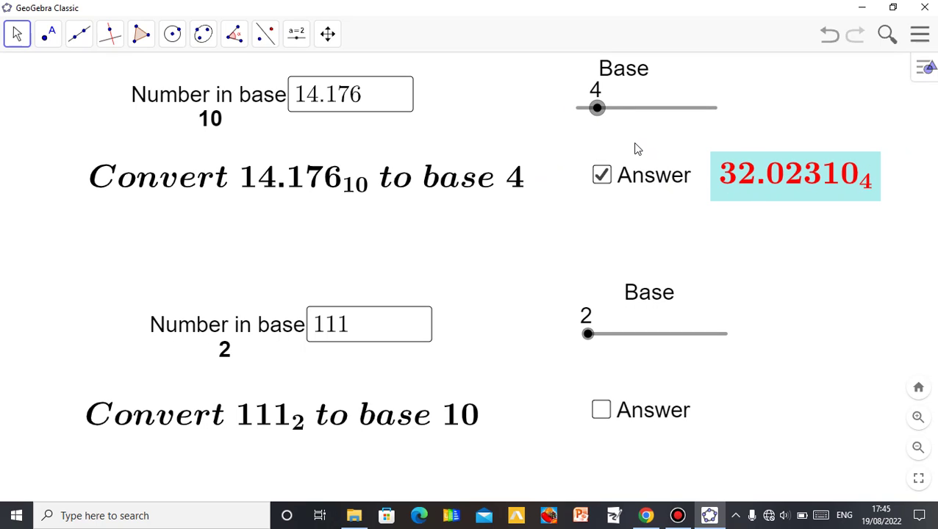
pyautogui.press('Right')
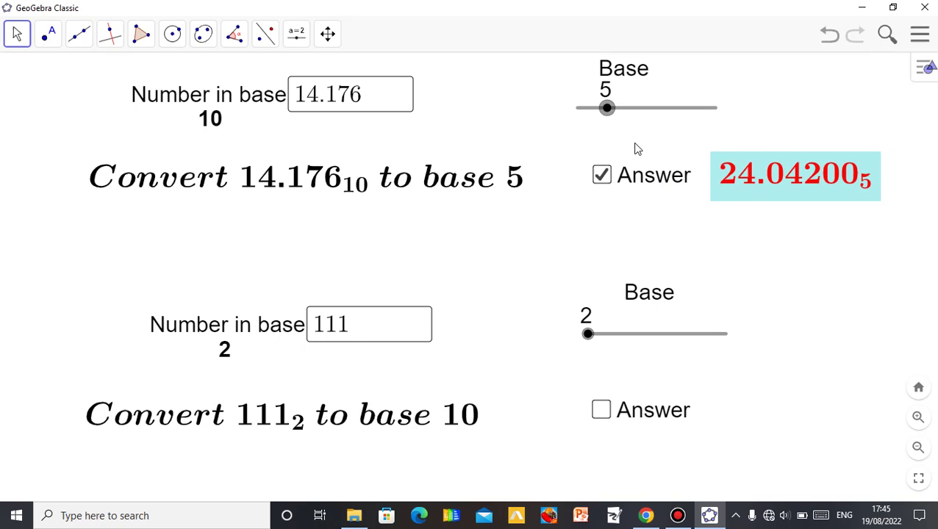
pyautogui.click(604, 184)
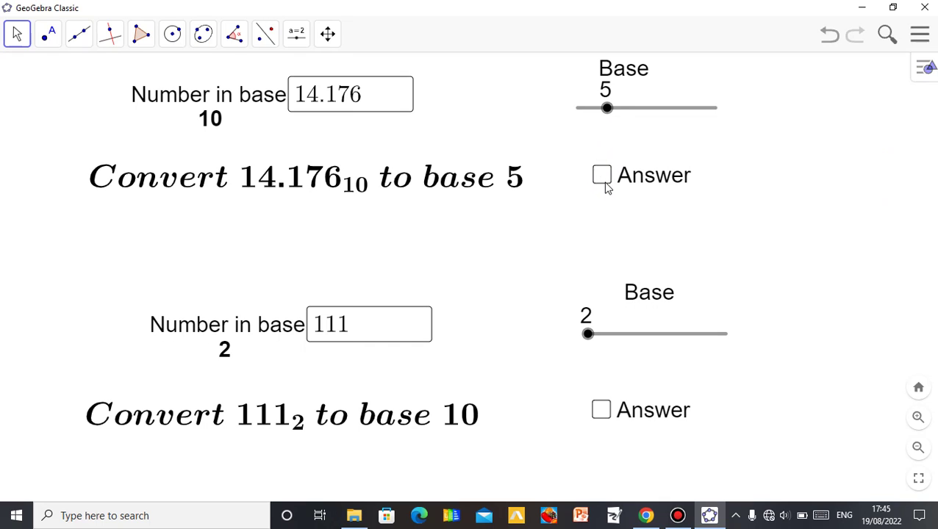
# - Set the number of the lower conversion to 111.101 and show its base-10 answer
pyautogui.click(376, 333)
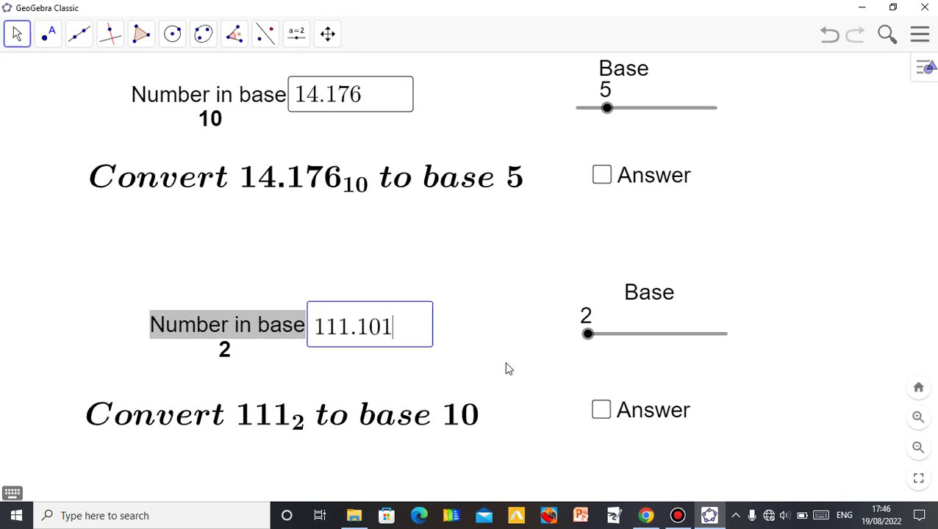
pyautogui.press('Return')
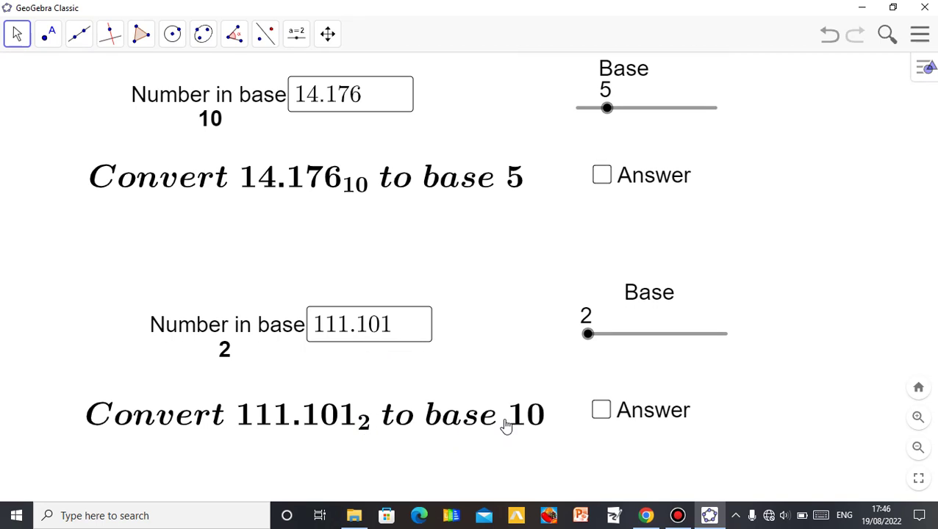
pyautogui.click(603, 409)
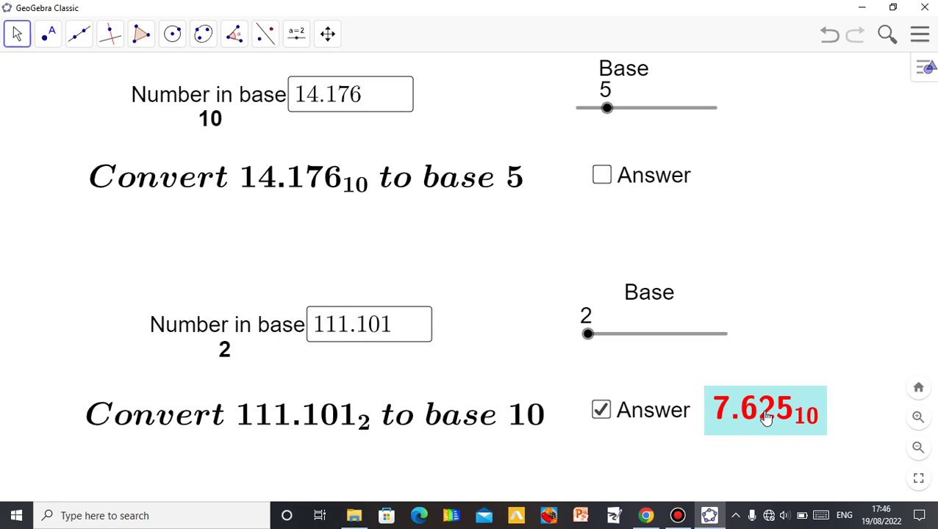
# - Set the base-10 number of the upper conversion to 7.625 and show its base-5 answer
pyautogui.click(381, 100)
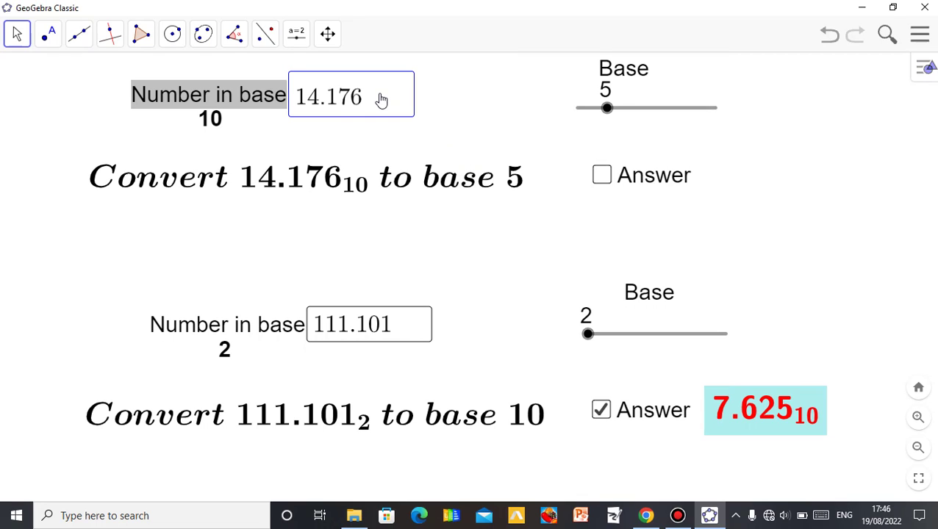
pyautogui.press('BackSpace')
pyautogui.press('BackSpace')
pyautogui.press('BackSpace')
pyautogui.press('BackSpace')
pyautogui.press('BackSpace')
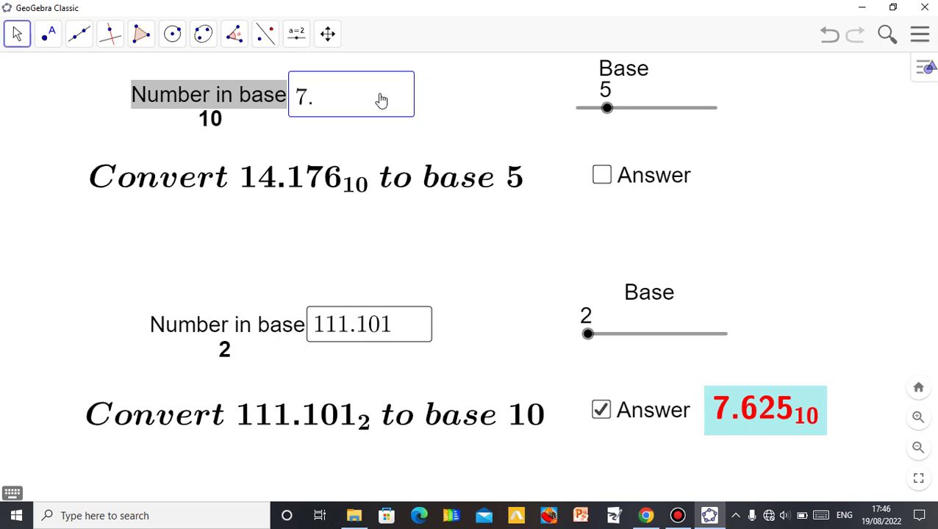
pyautogui.write('7.625')
pyautogui.press('Return')
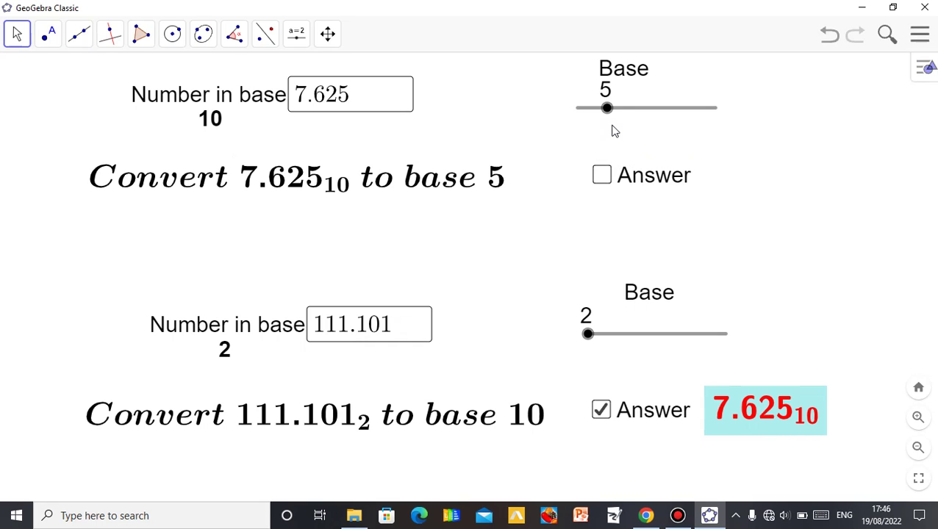
pyautogui.click(602, 175)
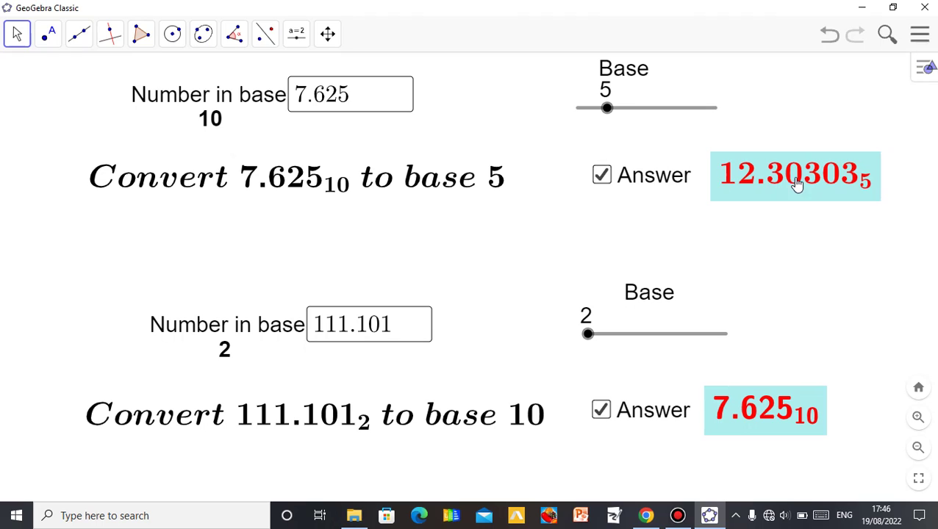
# - Lower the target base of the upper conversion, for the number 7.625, to 2
pyautogui.click(608, 111)
pyautogui.press('Left')
pyautogui.press('Left')
pyautogui.press('Left')
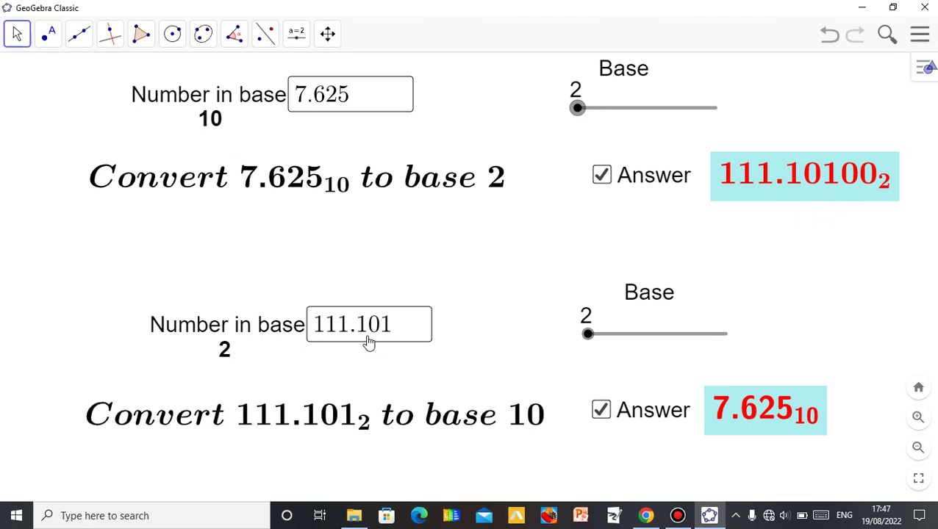
pyautogui.click(918, 38)
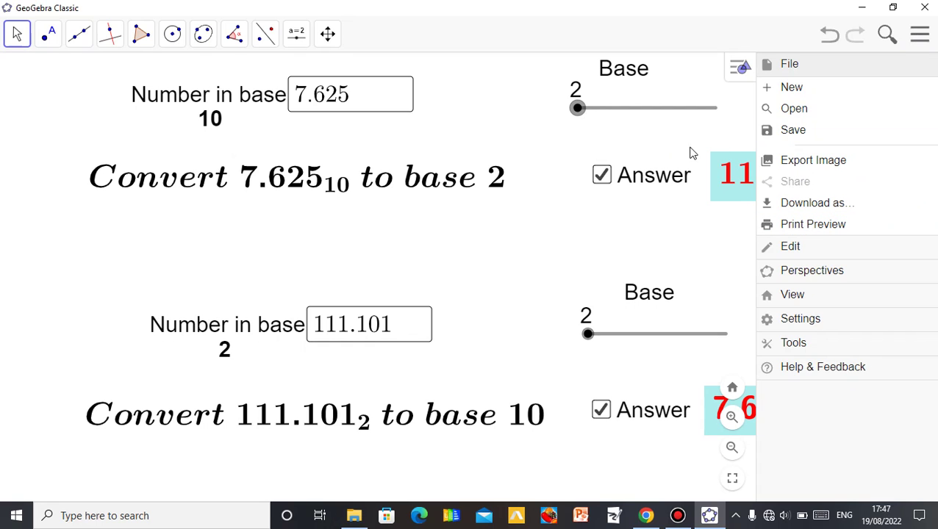
pyautogui.click(921, 37)
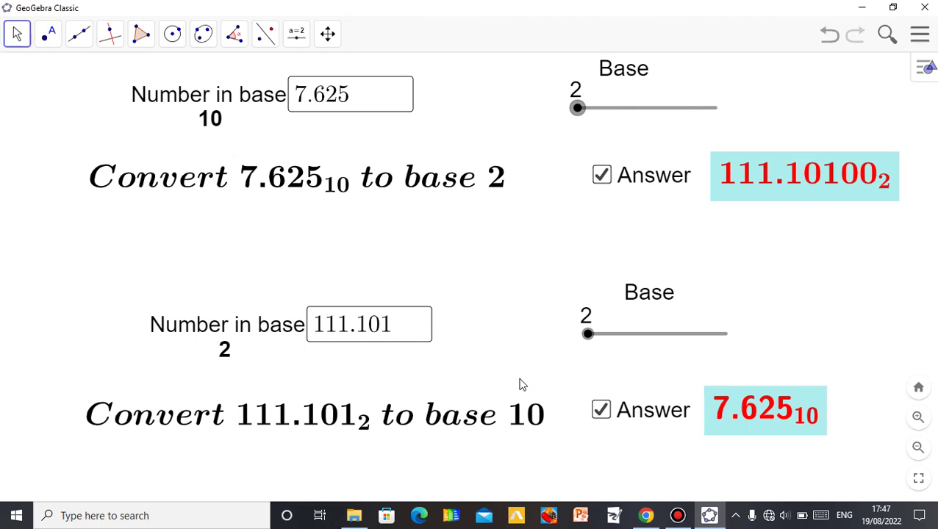
# - Set the number of the lower conversion to 24.042 and its source base to 5
pyautogui.click(410, 335)
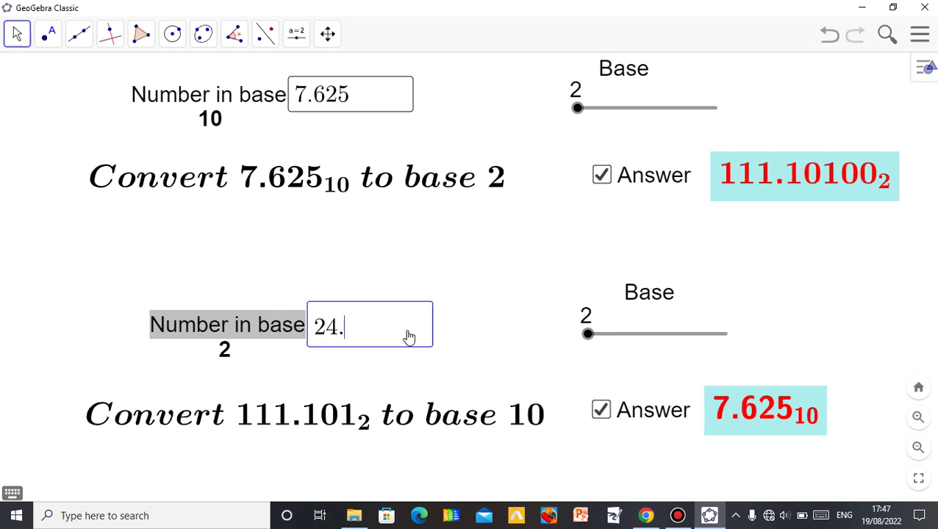
pyautogui.write('24.042')
pyautogui.click(479, 310)
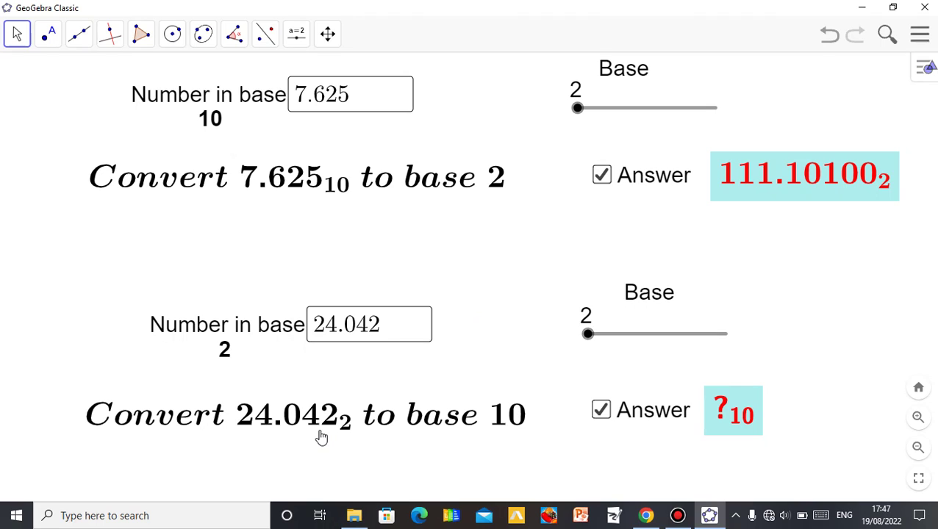
pyautogui.click(589, 338)
pyautogui.press('Right')
pyautogui.press('Right')
pyautogui.press('Right')
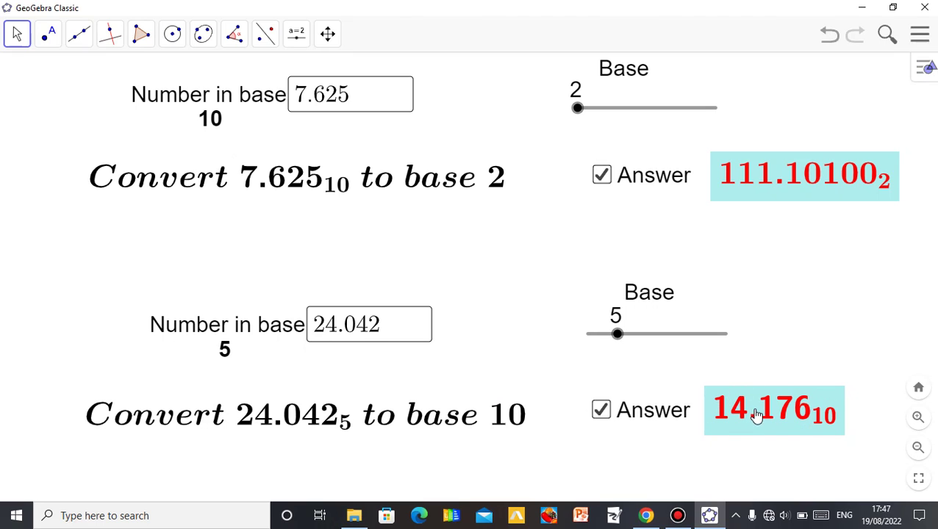
# - Set the base-10 number of the upper conversion to 14.176
pyautogui.click(375, 100)
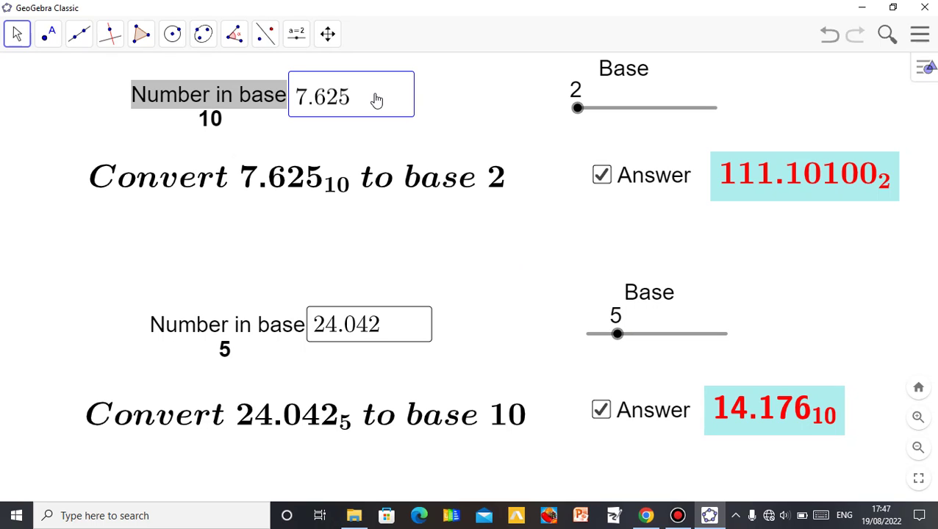
pyautogui.press('BackSpace')
pyautogui.press('BackSpace')
pyautogui.press('BackSpace')
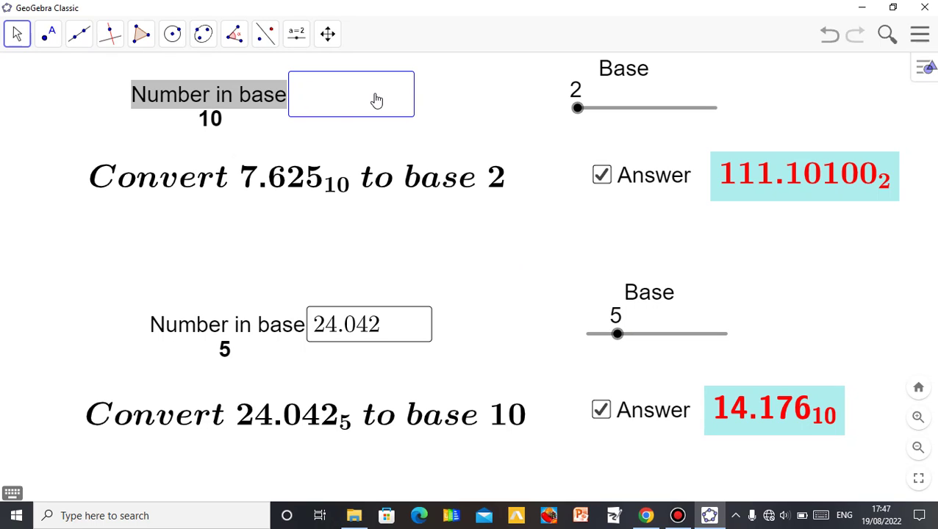
pyautogui.write('14.176')
pyautogui.click(485, 119)
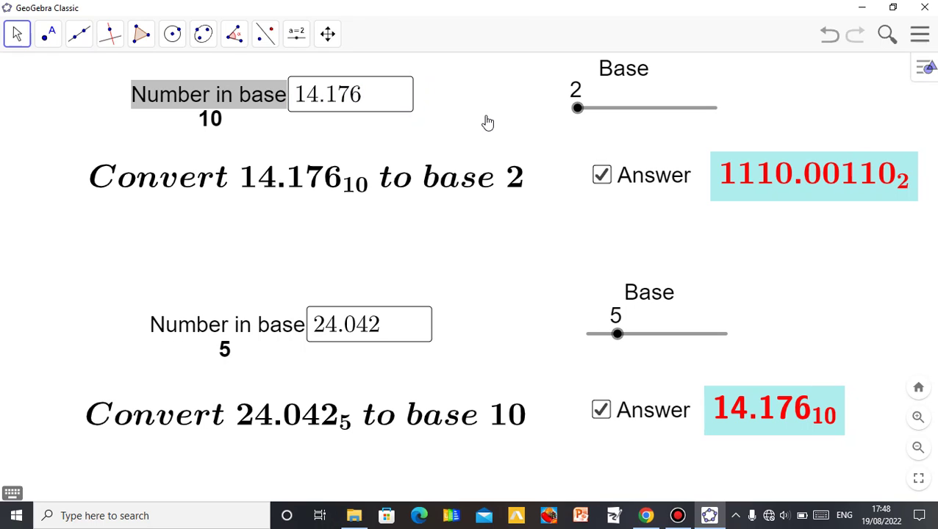
# - Raise the target base of the upper conversion to 5 and hide the answers of both conversions
pyautogui.click(579, 110)
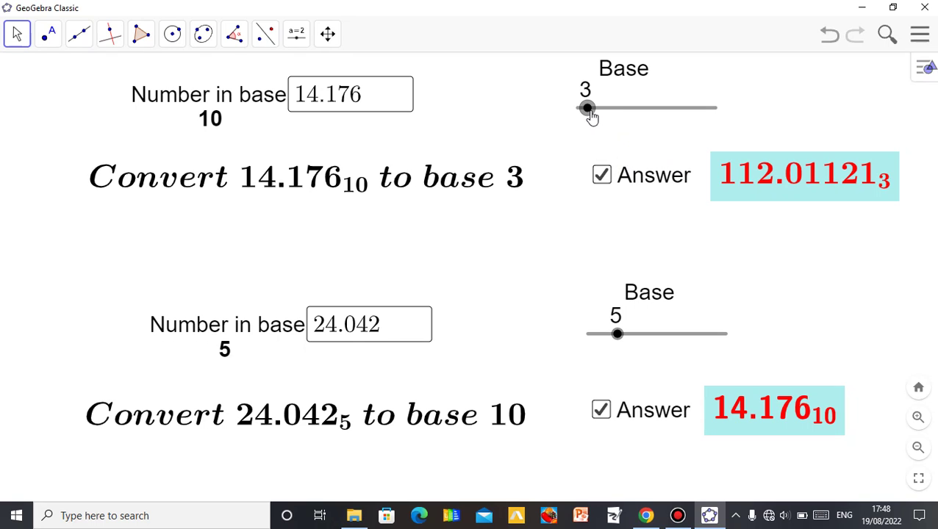
pyautogui.press('Right')
pyautogui.press('Right')
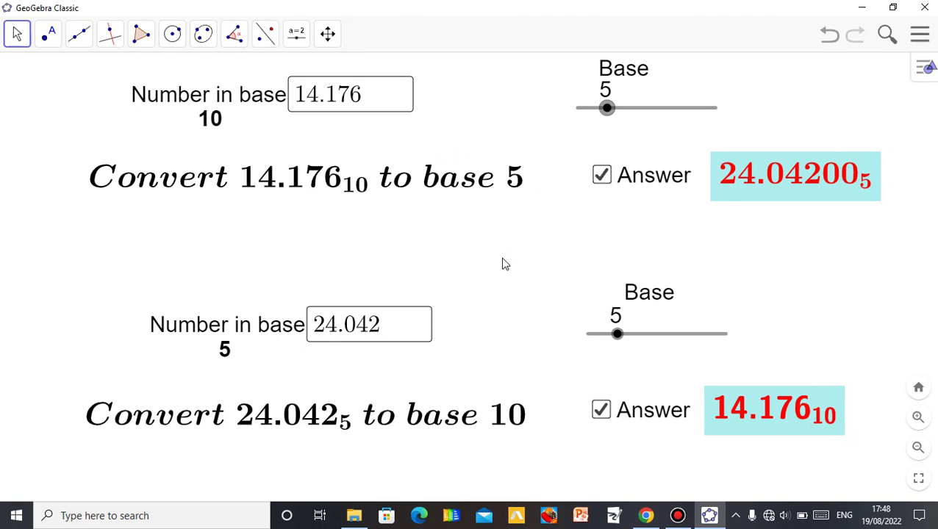
pyautogui.click(601, 411)
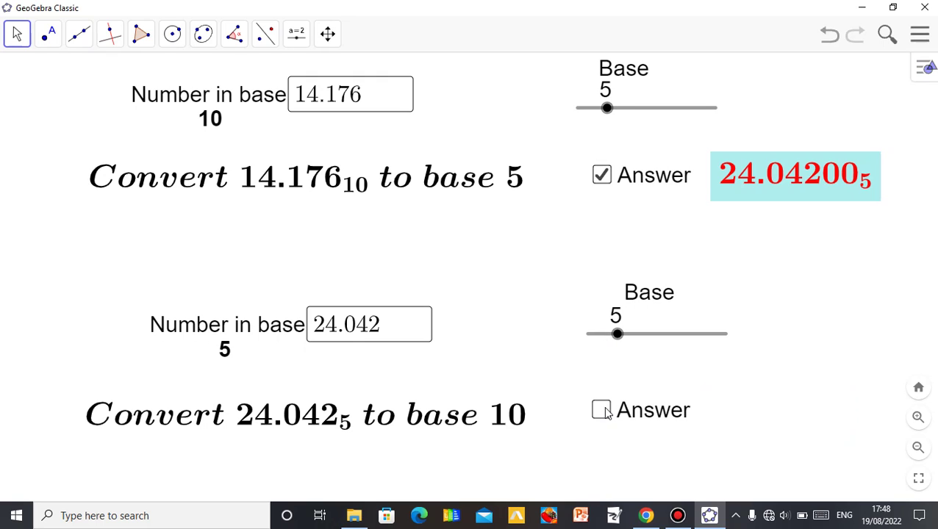
pyautogui.click(601, 175)
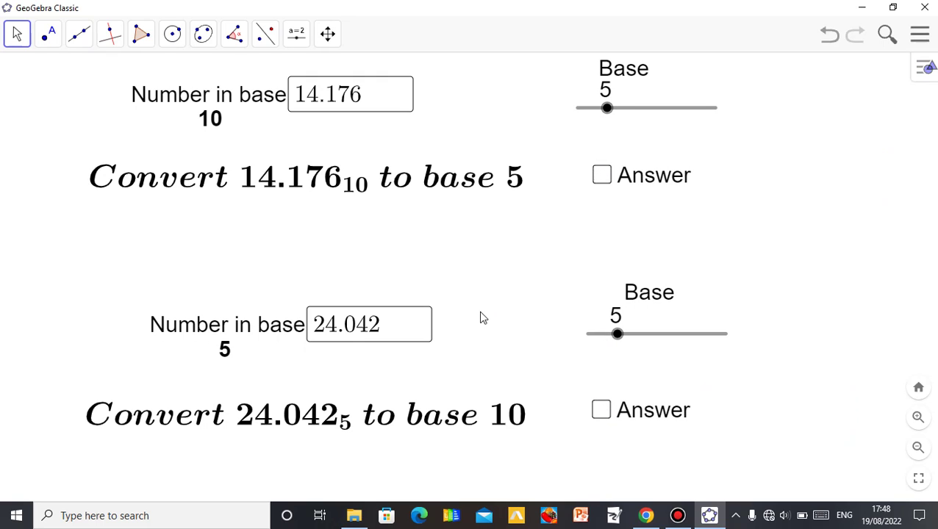
# - Set the base-10 number of the upper conversion to 23 and show its base-5 answer
pyautogui.click(368, 94)
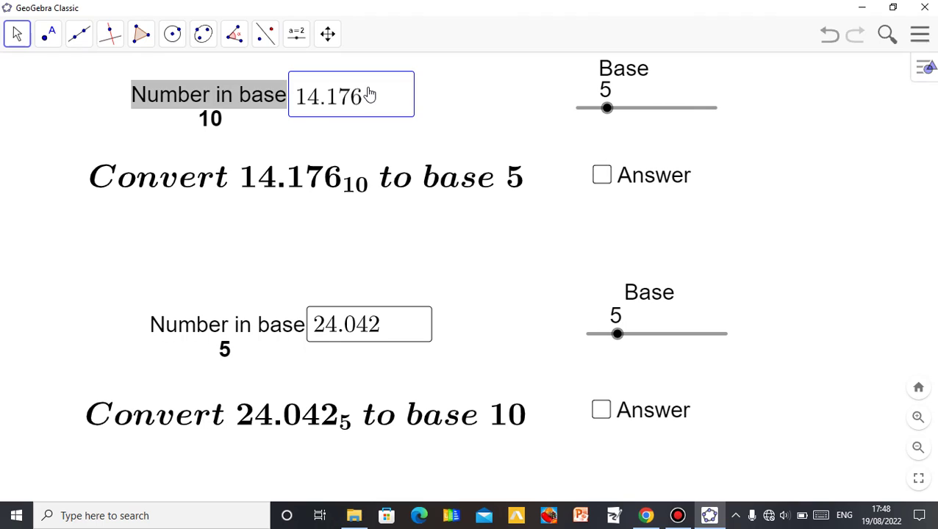
pyautogui.press('BackSpace')
pyautogui.press('BackSpace')
pyautogui.press('BackSpace')
pyautogui.press('BackSpace')
pyautogui.press('BackSpace')
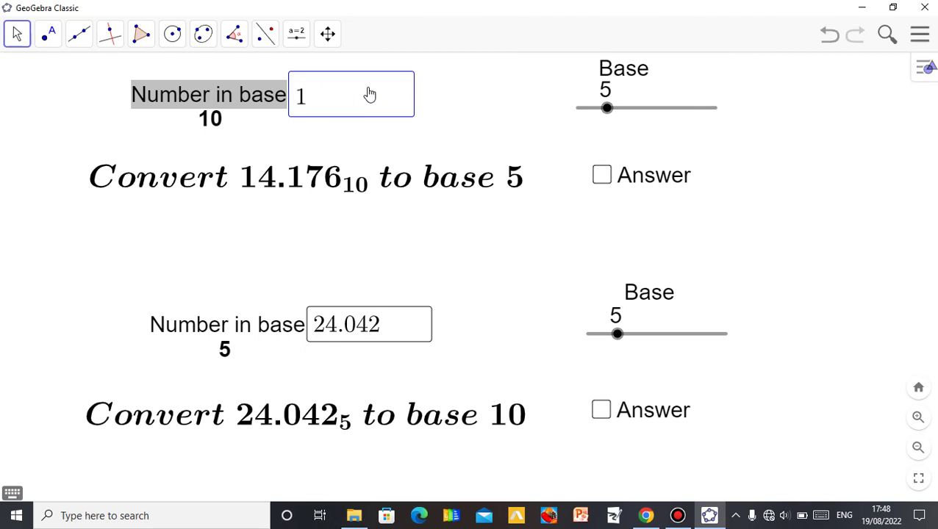
pyautogui.write('23')
pyautogui.press('Return')
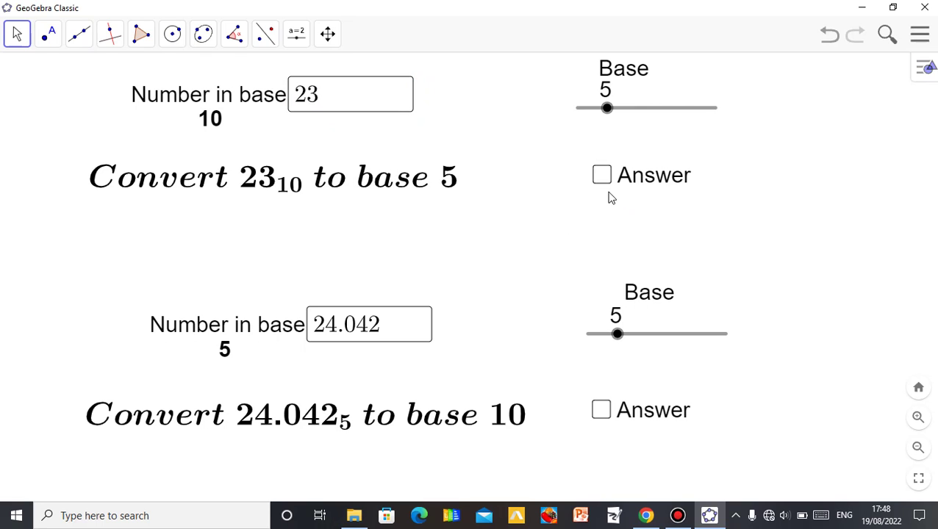
pyautogui.click(603, 176)
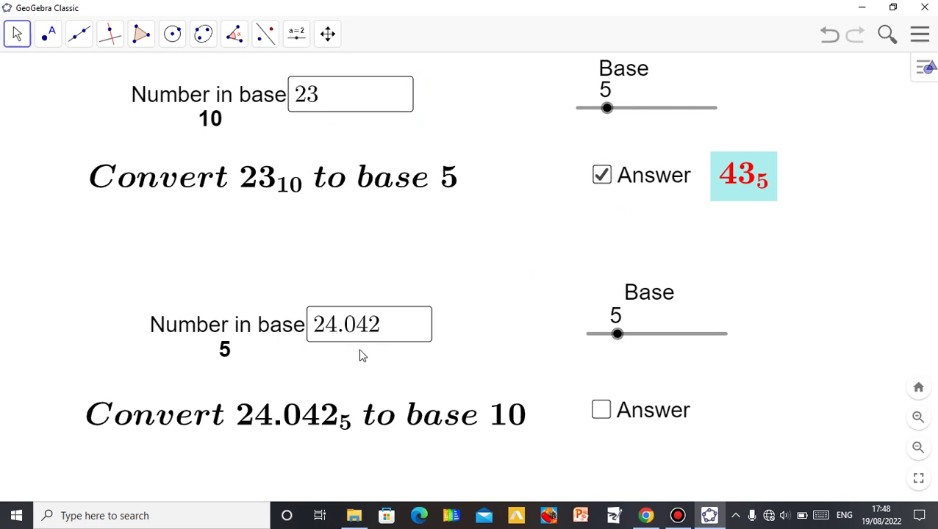
# - Set the number of the lower conversion to 6 and show its base-10 answer
pyautogui.click(387, 332)
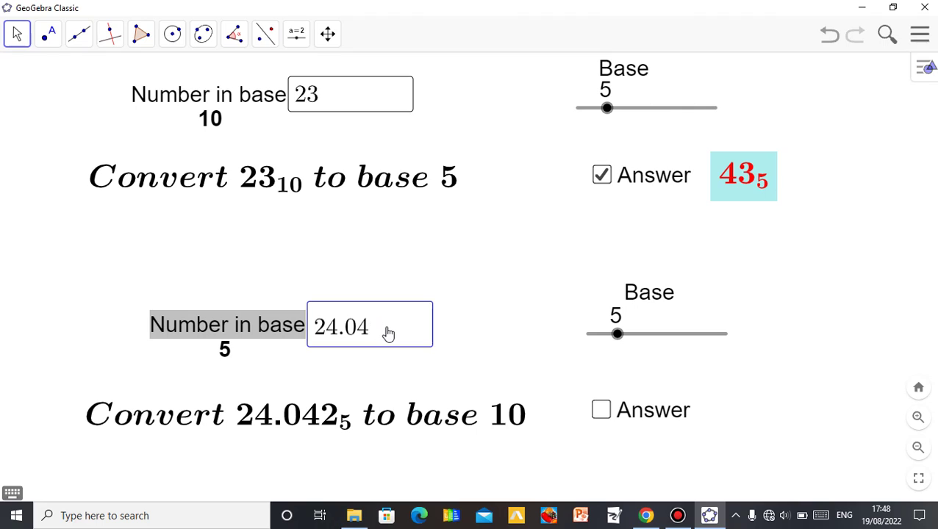
pyautogui.press('BackSpace')
pyautogui.press('BackSpace')
pyautogui.press('BackSpace')
pyautogui.press('BackSpace')
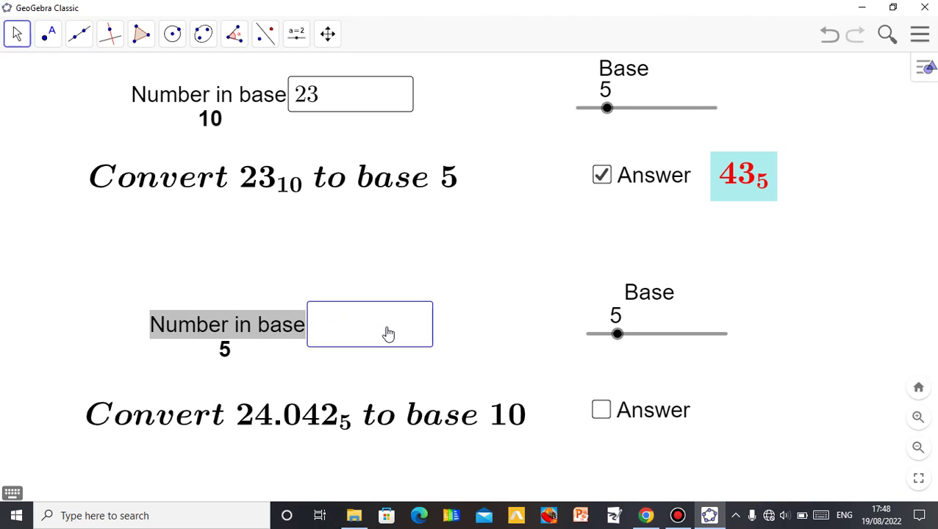
pyautogui.write('6')
pyautogui.press('Return')
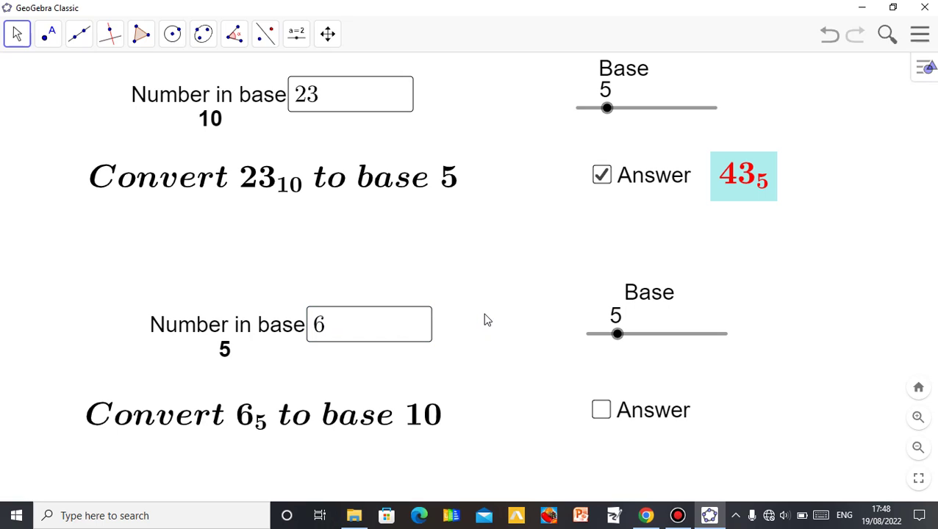
pyautogui.click(600, 411)
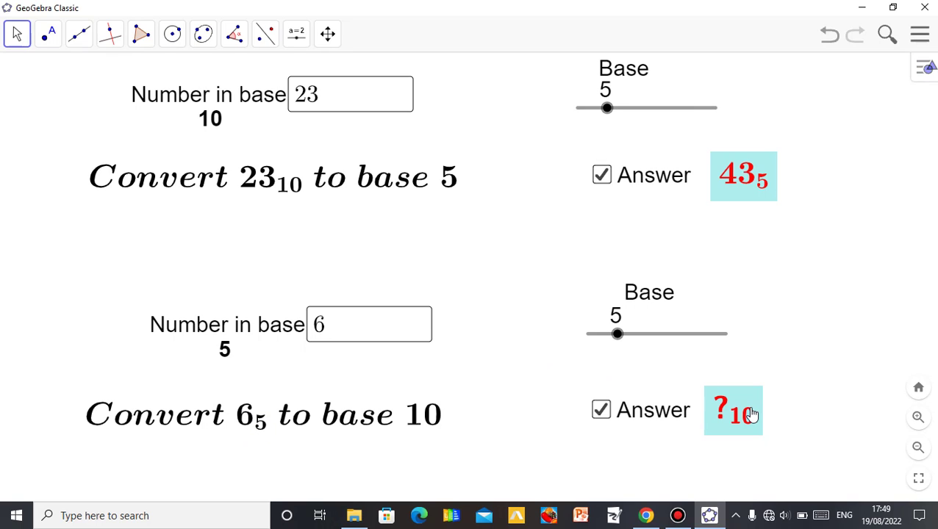
# - Raise the source base of the lower conversion to 8
pyautogui.click(618, 336)
pyautogui.press('Right')
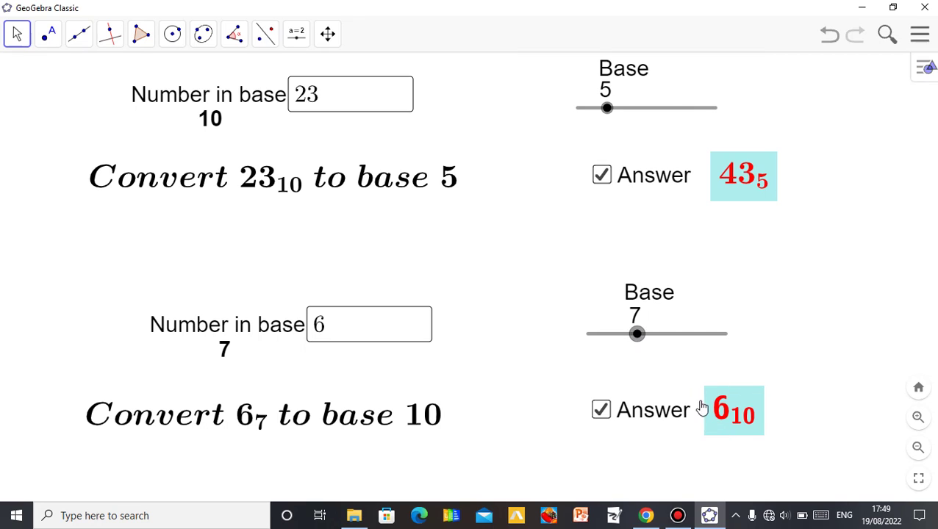
pyautogui.press('Right')
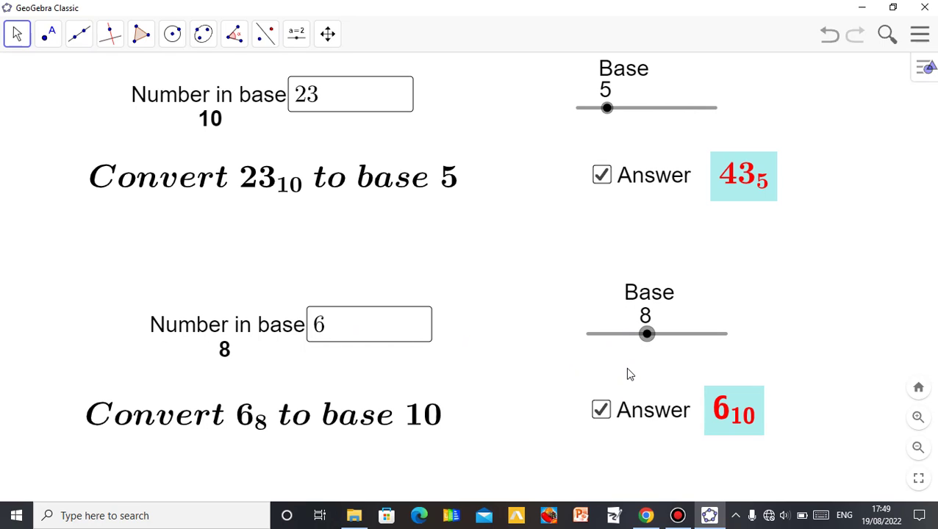
# - Lower the source base of the lower conversion to 5, then return it to 8
pyautogui.press('Left')
pyautogui.press('Left')
pyautogui.press('Left')
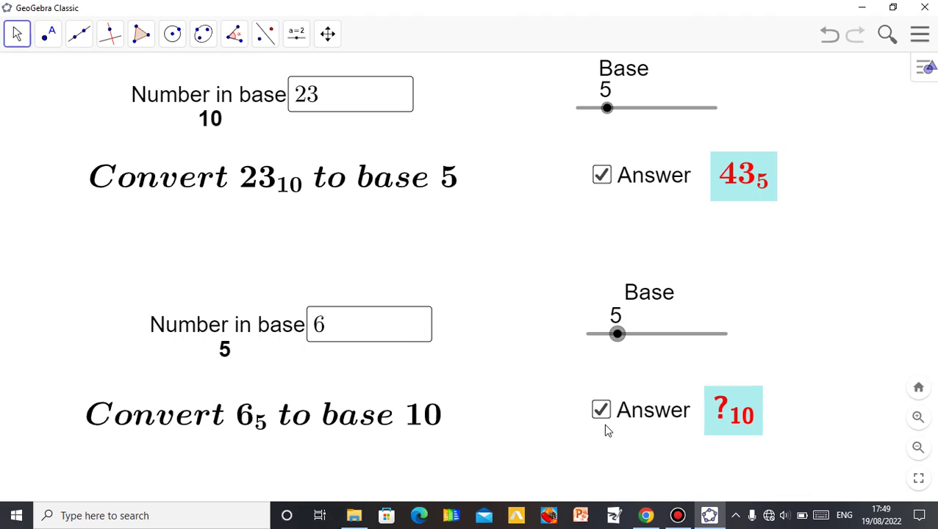
pyautogui.press('Right')
pyautogui.press('Right')
pyautogui.press('Right')
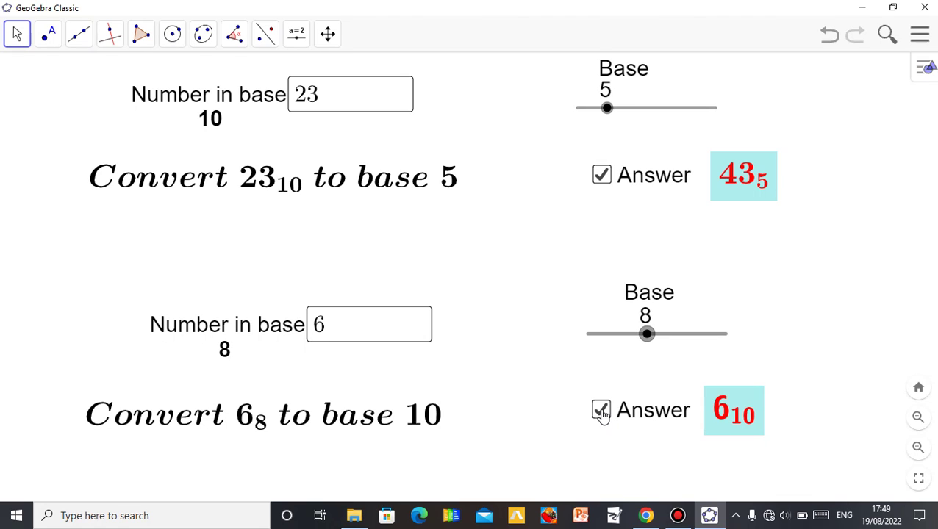
# - Hide the answers of both the lower and the upper conversion
pyautogui.click(601, 412)
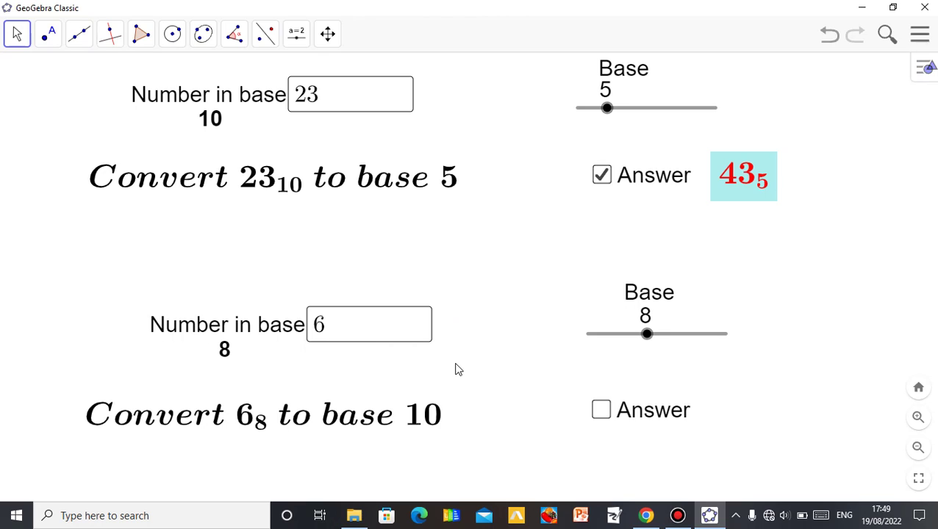
pyautogui.click(602, 179)
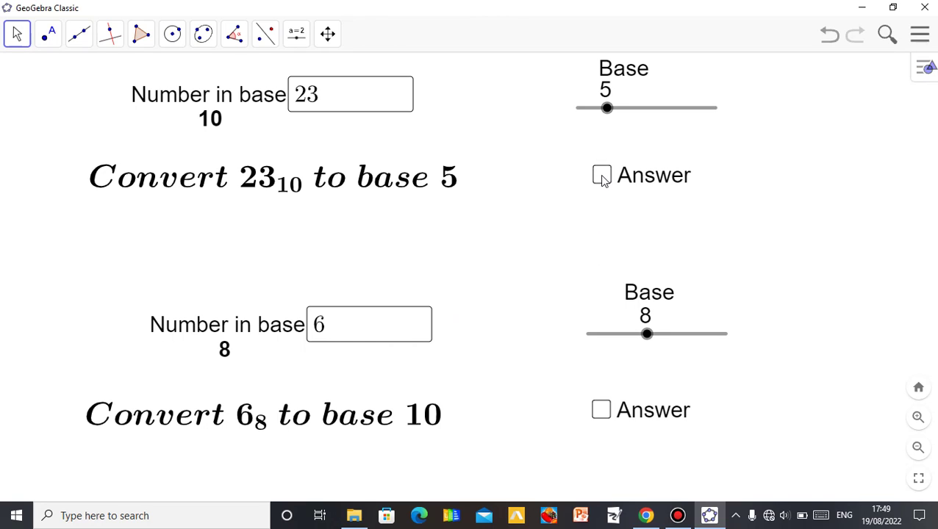
pyautogui.moveTo(509, 6)
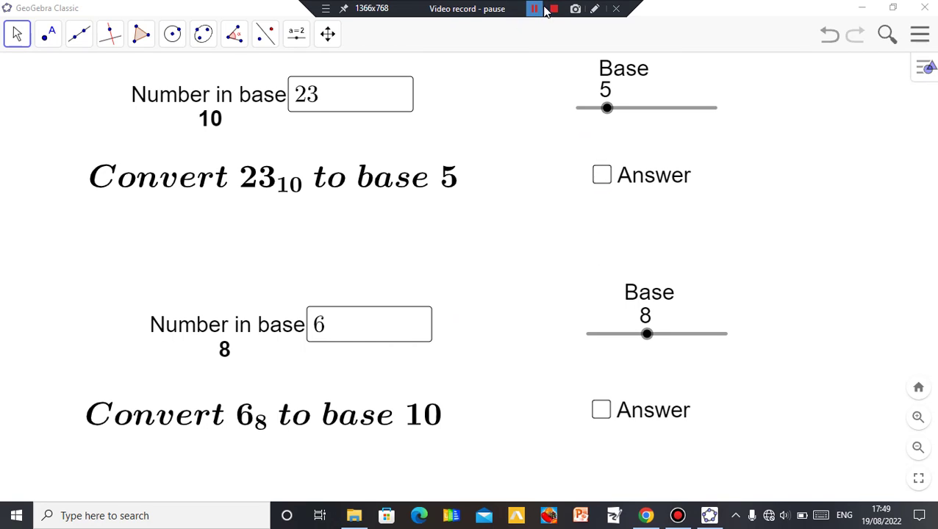